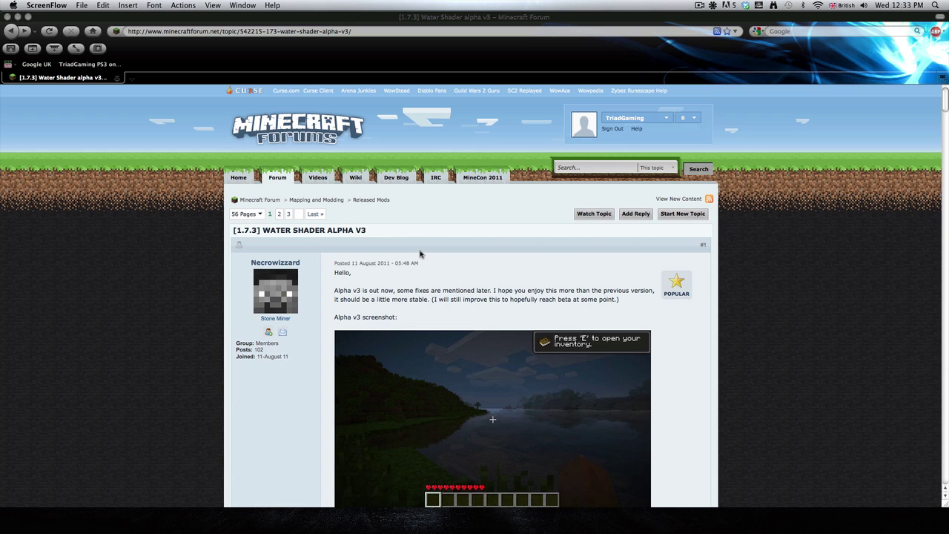
# Look through the Water Shader Alpha v3 topic, from the opening description and screenshots to its download links and instructions
pyautogui.scroll(-1, 420, 254)
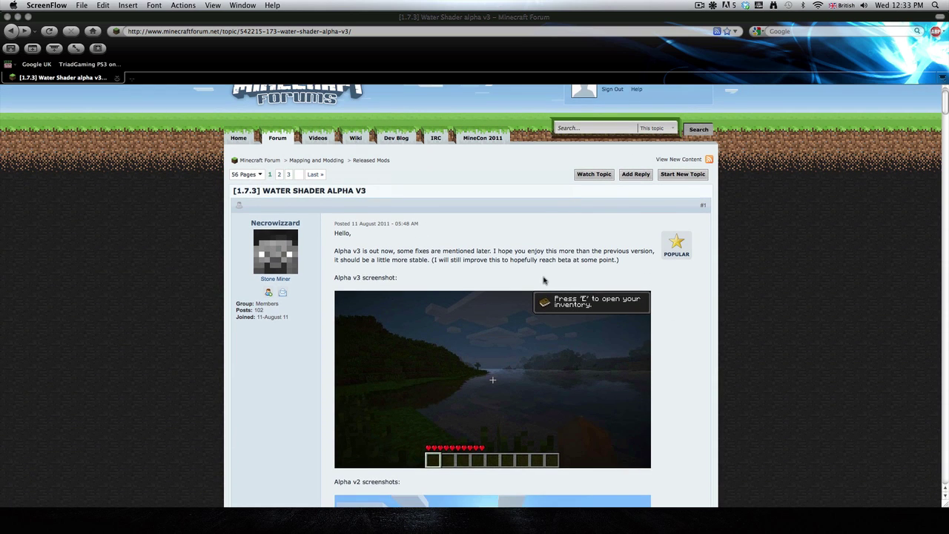
pyautogui.scroll(1, 519, 281)
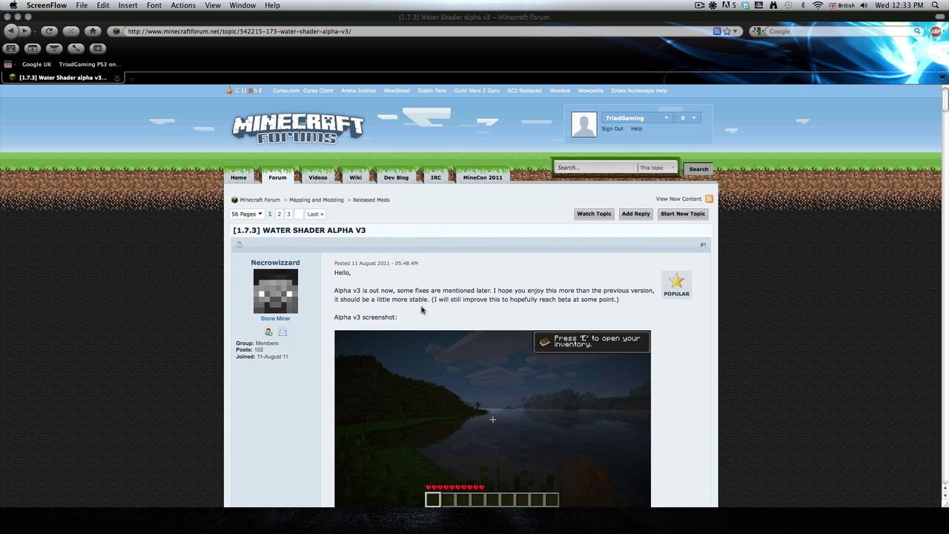
pyautogui.scroll(-2, 425, 310)
pyautogui.scroll(2, 422, 300)
pyautogui.scroll(-5, 422, 299)
pyautogui.scroll(5, 313, 195)
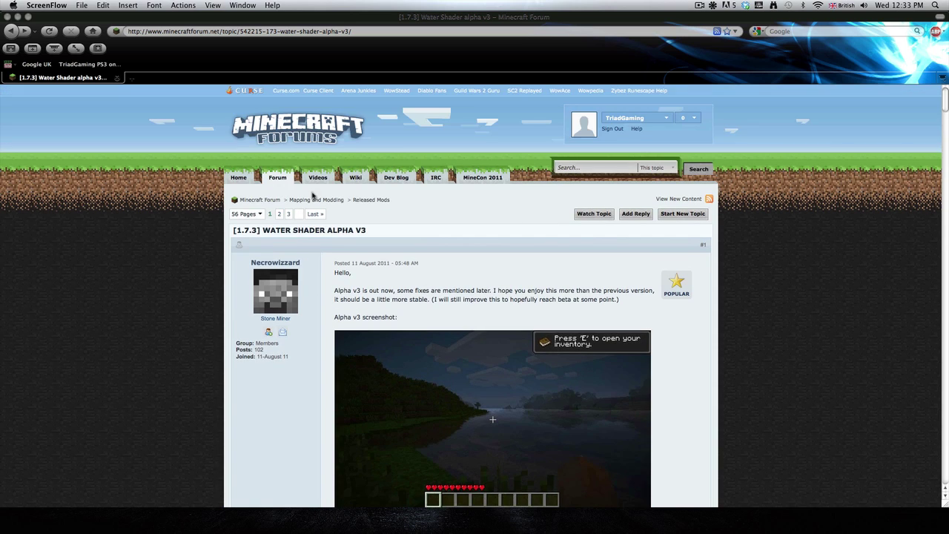
pyautogui.click(304, 32)
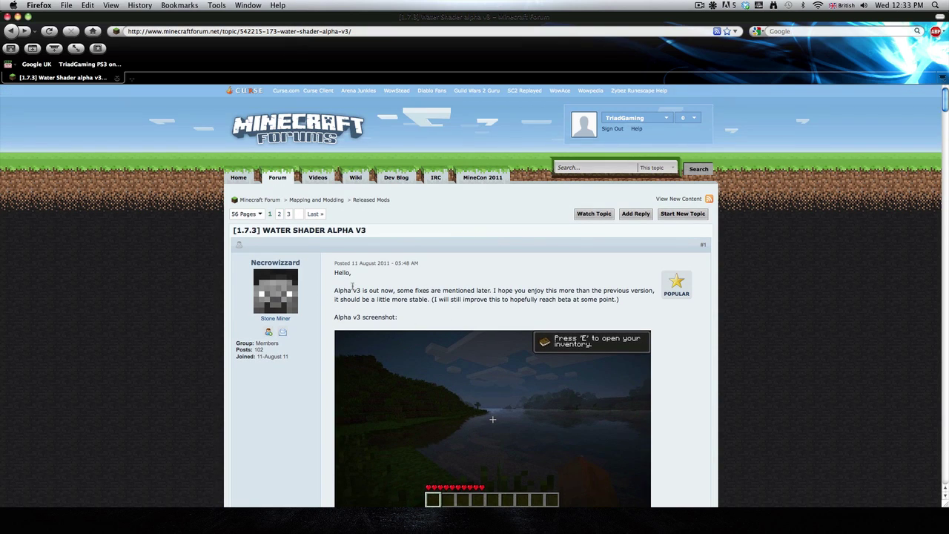
pyautogui.scroll(-10, 334, 280)
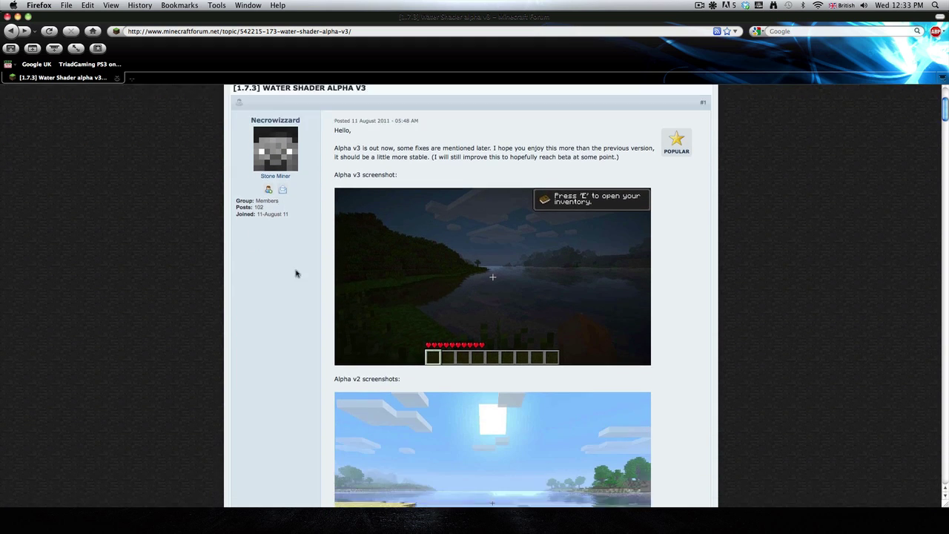
pyautogui.scroll(-20, 319, 276)
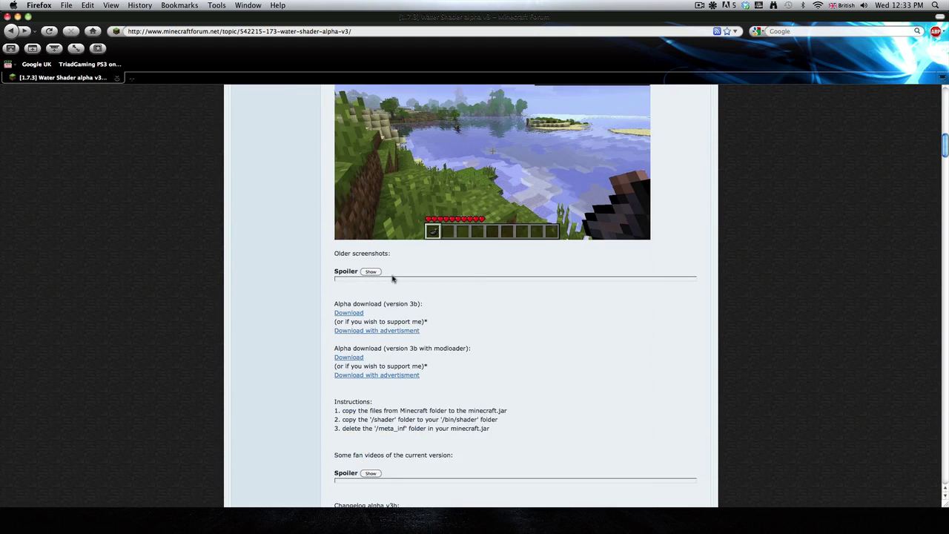
pyautogui.scroll(-2, 393, 281)
# Examine the version 3b download options, comparing the plain and modloader builds and the links with advertisement
pyautogui.moveTo(328, 267); pyautogui.dragTo(572, 334)
pyautogui.click(595, 342)
pyautogui.moveTo(282, 376); pyautogui.dragTo(246, 360)
pyautogui.click(540, 383)
pyautogui.click(593, 364)
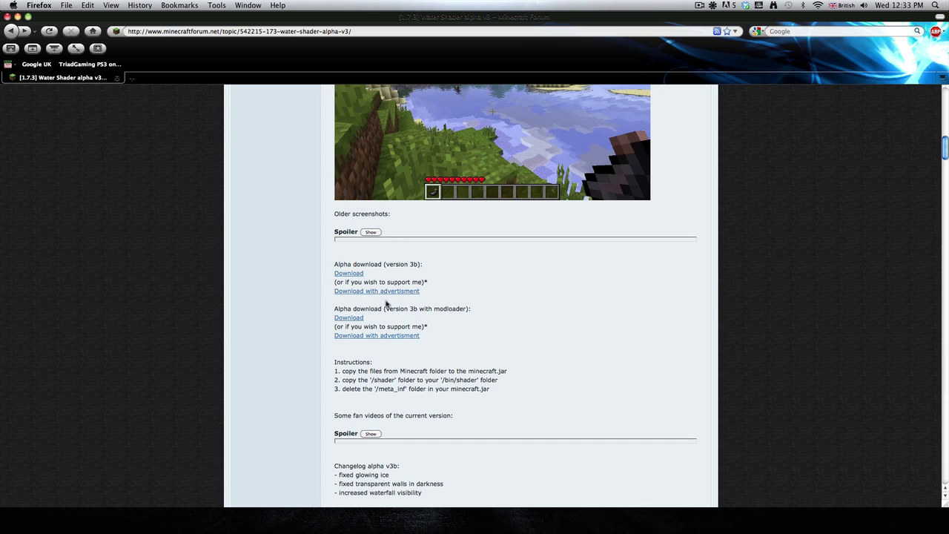
pyautogui.moveTo(434, 310)
pyautogui.mouseDown()
pyautogui.moveTo(497, 312)
pyautogui.moveTo(440, 310)
pyautogui.mouseUp()
pyautogui.moveTo(565, 313); pyautogui.dragTo(437, 313)
pyautogui.click(594, 314)
pyautogui.moveTo(434, 284); pyautogui.dragTo(333, 285)
pyautogui.moveTo(452, 284); pyautogui.dragTo(314, 284)
pyautogui.click(447, 278)
pyautogui.scroll(3, 494, 269)
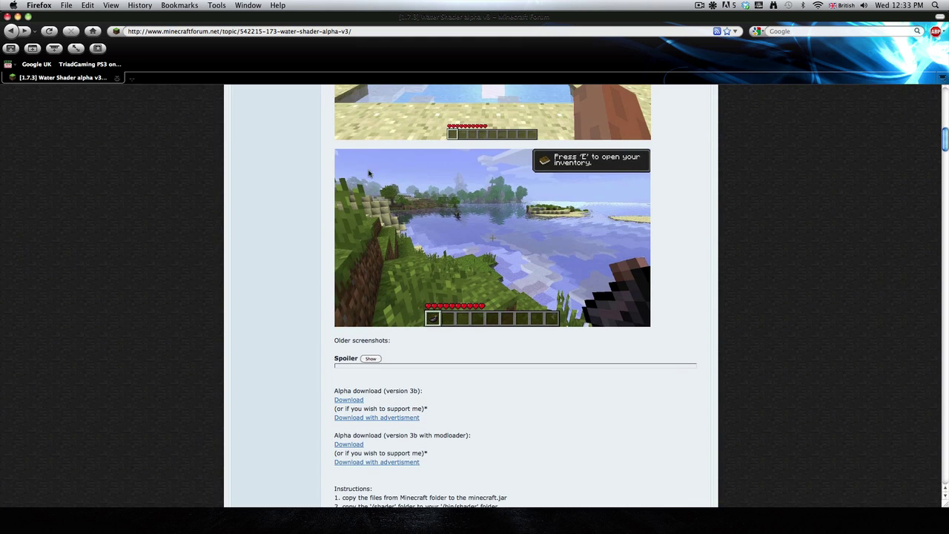
pyautogui.scroll(-4, 404, 175)
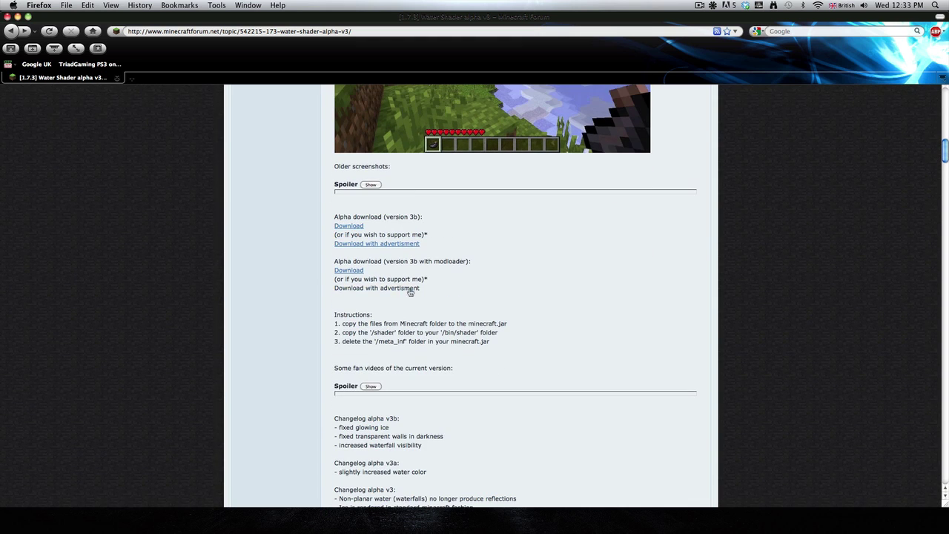
# Download the version 3b build without modloader from MediaFire and save water_shader_alpha_v3b.zip
pyautogui.moveTo(478, 238); pyautogui.dragTo(325, 241)
pyautogui.click(435, 232)
pyautogui.click(349, 226)
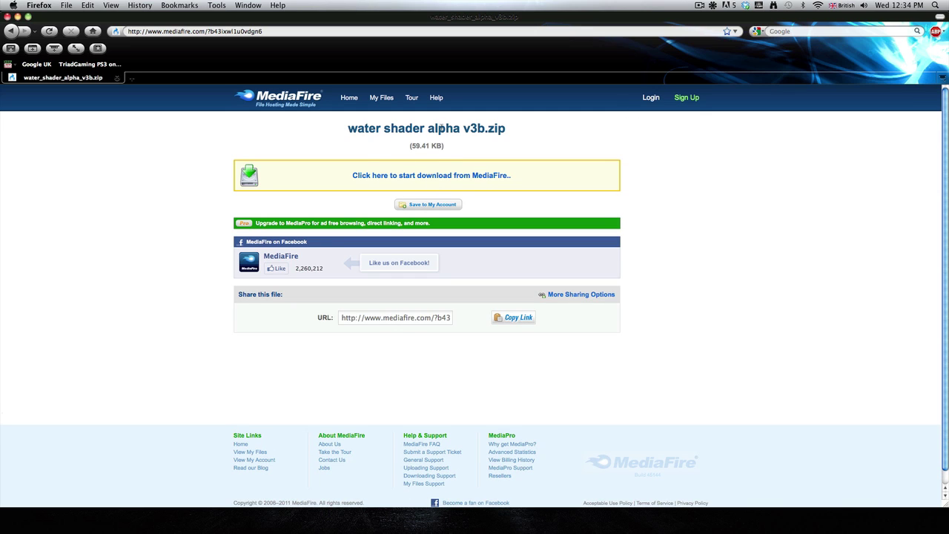
pyautogui.click(426, 177)
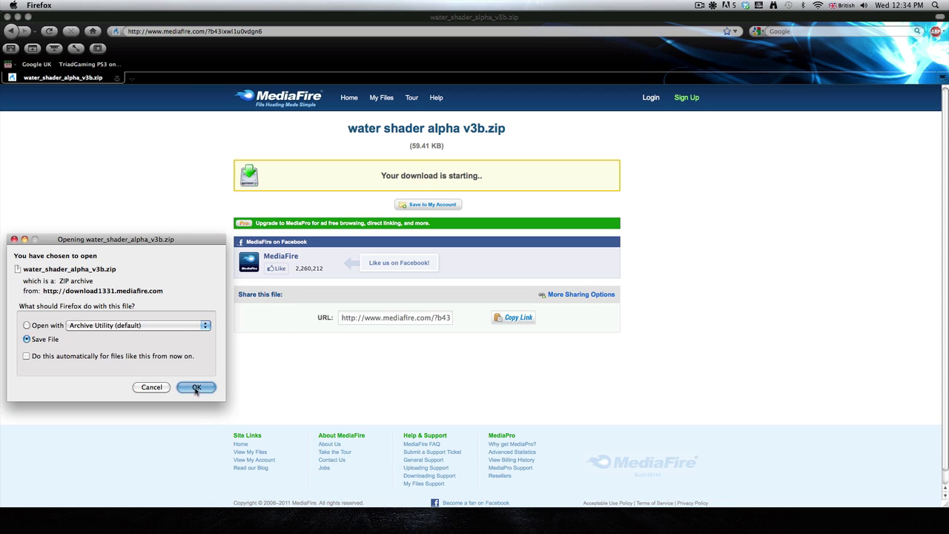
pyautogui.click(196, 387)
pyautogui.click(39, 240)
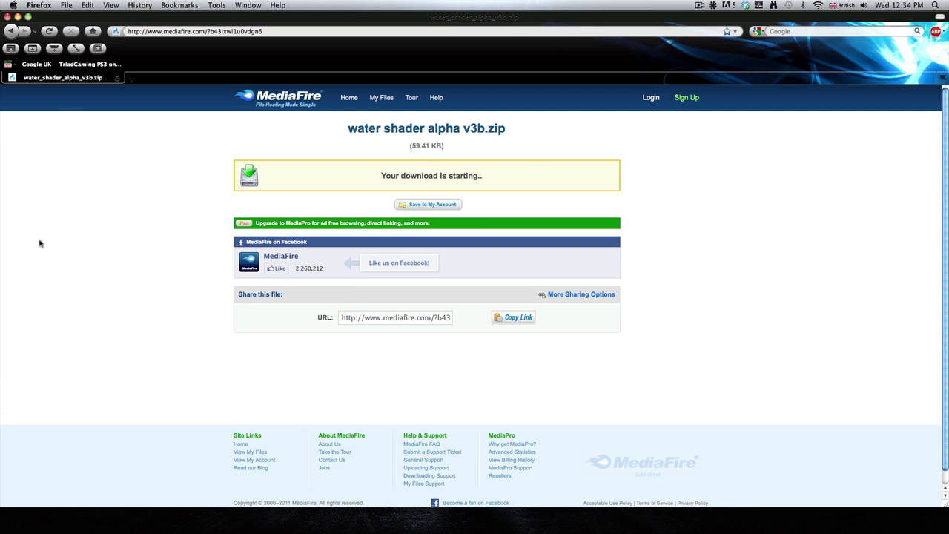
# Return to the forum topic and open the extracted version3b 2 folder from Downloads in Finder
pyautogui.click(14, 31)
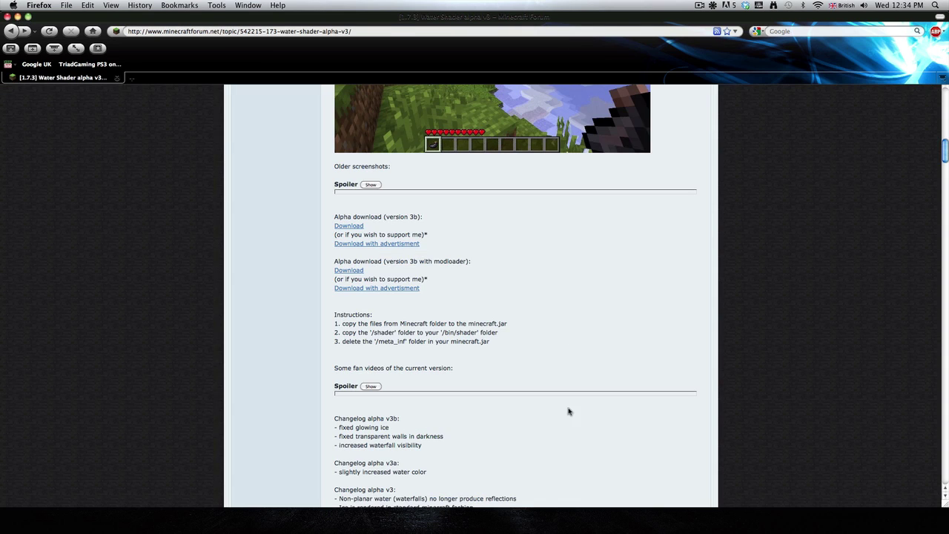
pyautogui.moveTo(690, 531)
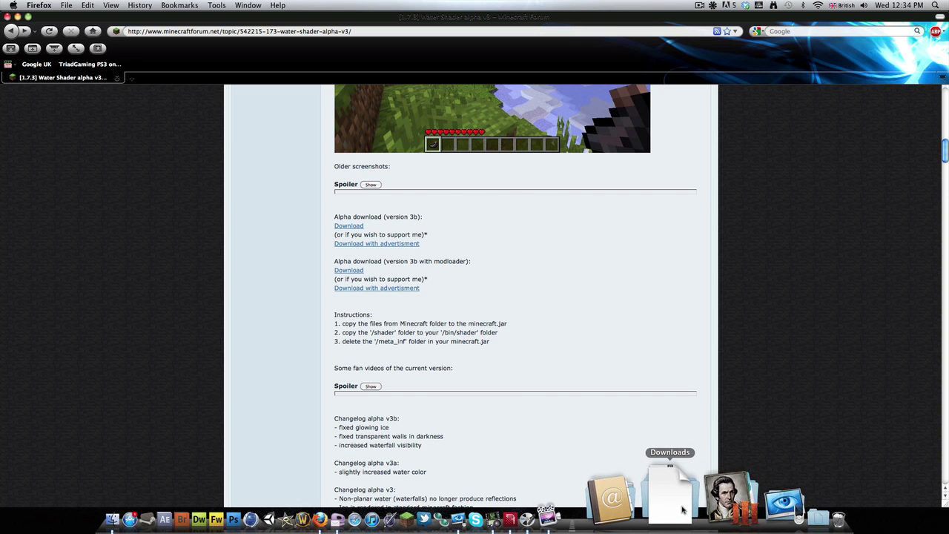
pyautogui.click(683, 509)
pyautogui.click(386, 98)
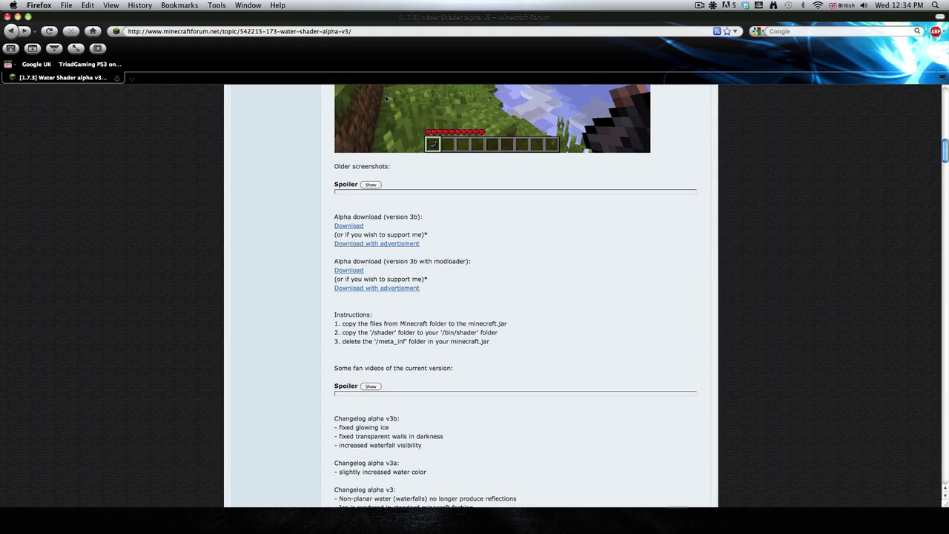
pyautogui.moveTo(655, 528)
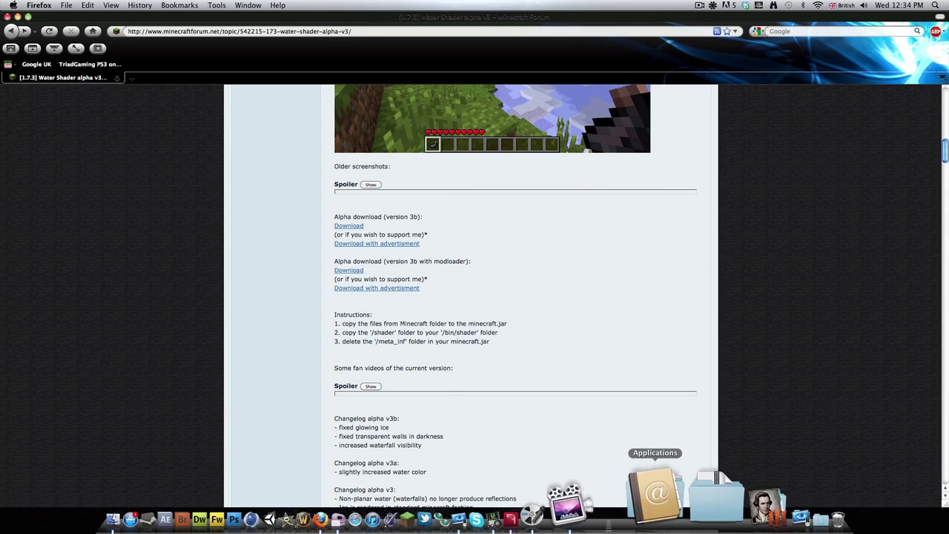
pyautogui.click(678, 512)
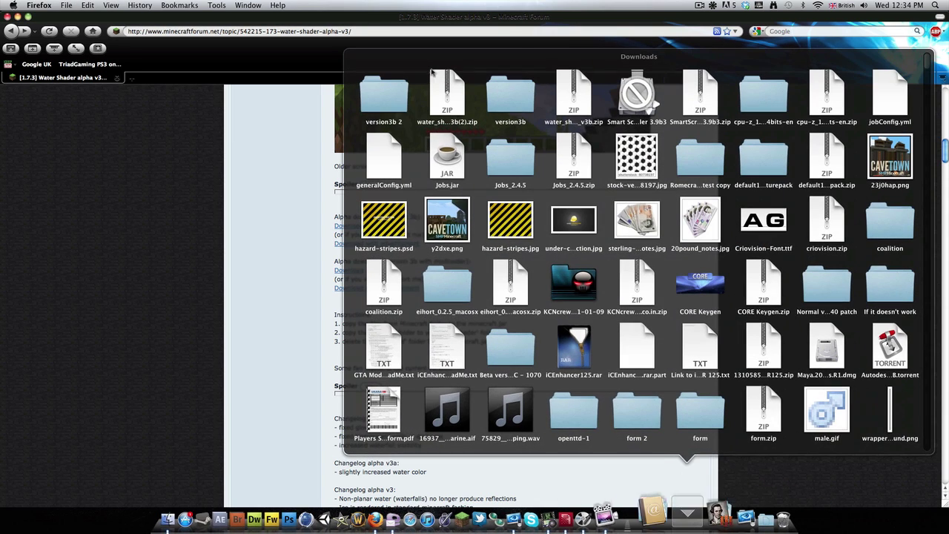
pyautogui.click(398, 99)
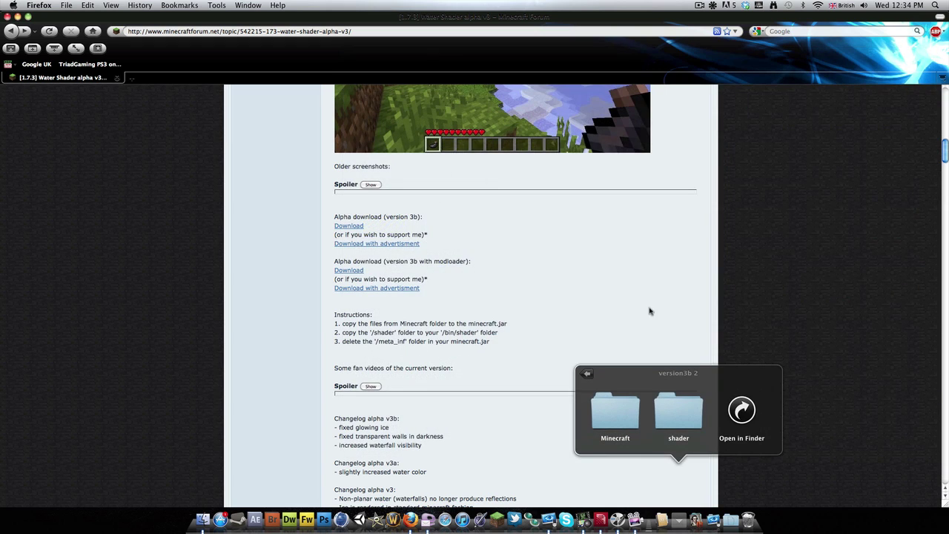
pyautogui.click(738, 419)
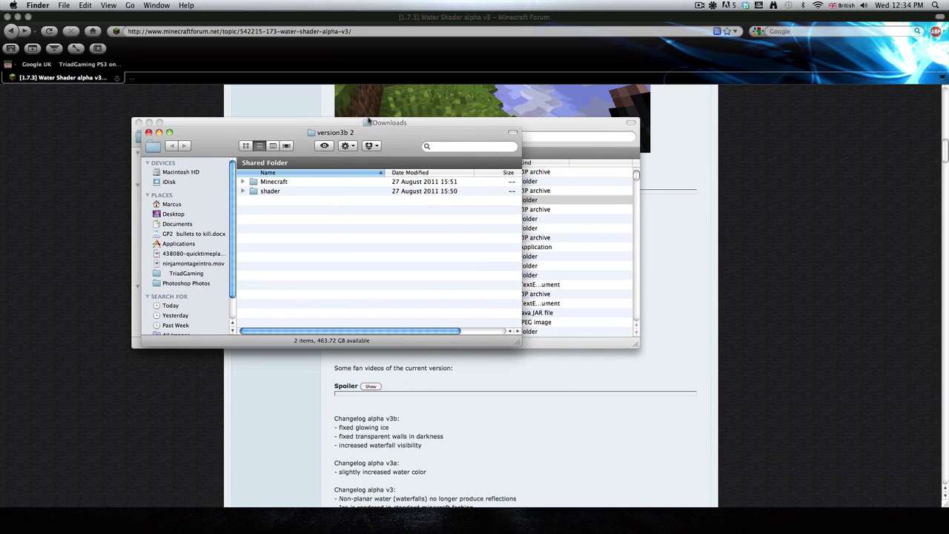
# Close the extra Downloads window and move the version3b 2 window aside so the forum's download links and instructions stay readable
pyautogui.moveTo(369, 120); pyautogui.dragTo(639, 132)
pyautogui.click(412, 132)
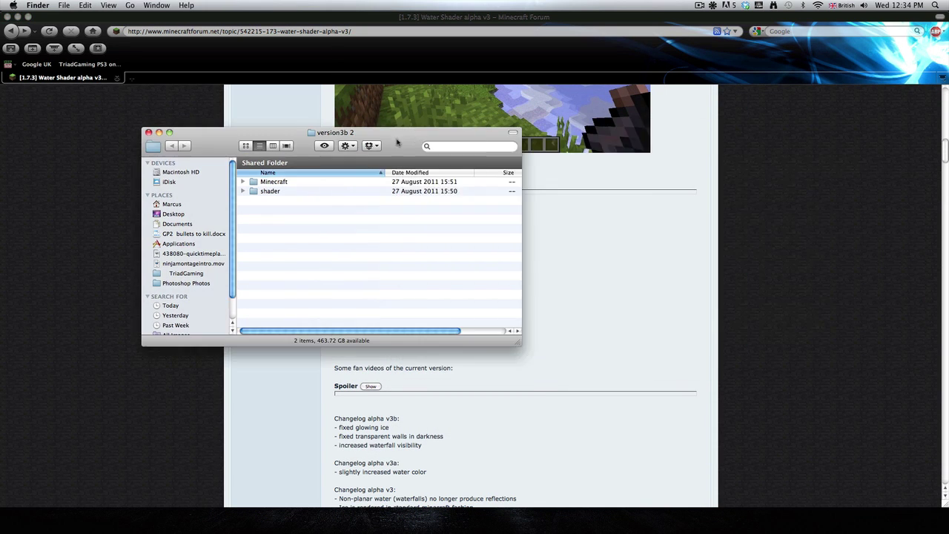
pyautogui.moveTo(390, 145); pyautogui.dragTo(276, 131)
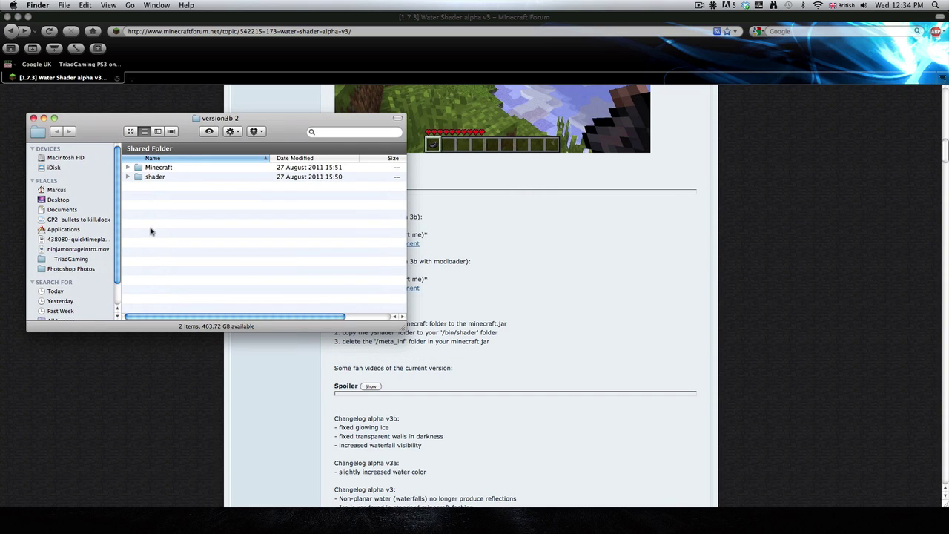
pyautogui.moveTo(153, 230); pyautogui.dragTo(170, 160)
pyautogui.click(161, 204)
pyautogui.moveTo(298, 134); pyautogui.dragTo(777, 109)
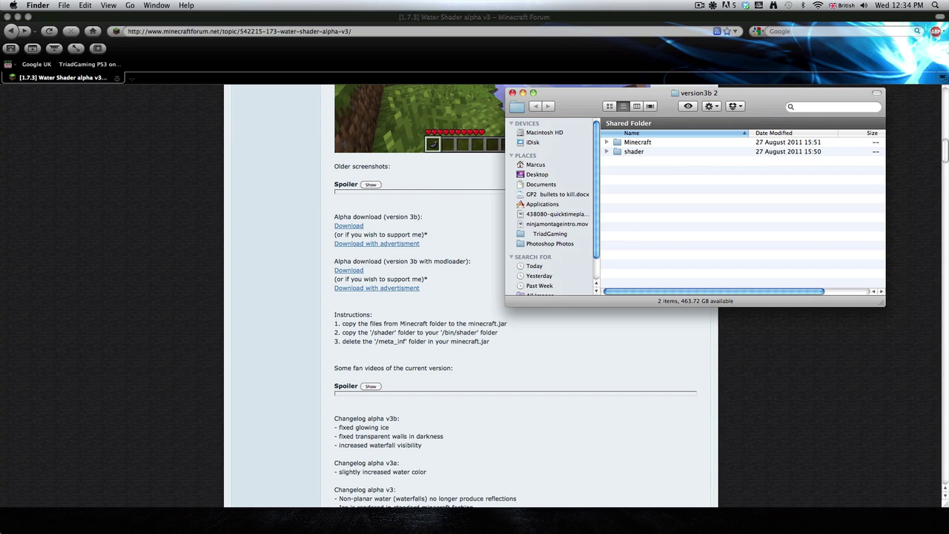
# Open a new Finder window and go to the user's home folder through Macintosh HD and Users
pyautogui.moveTo(199, 530)
pyautogui.moveTo(255, 529)
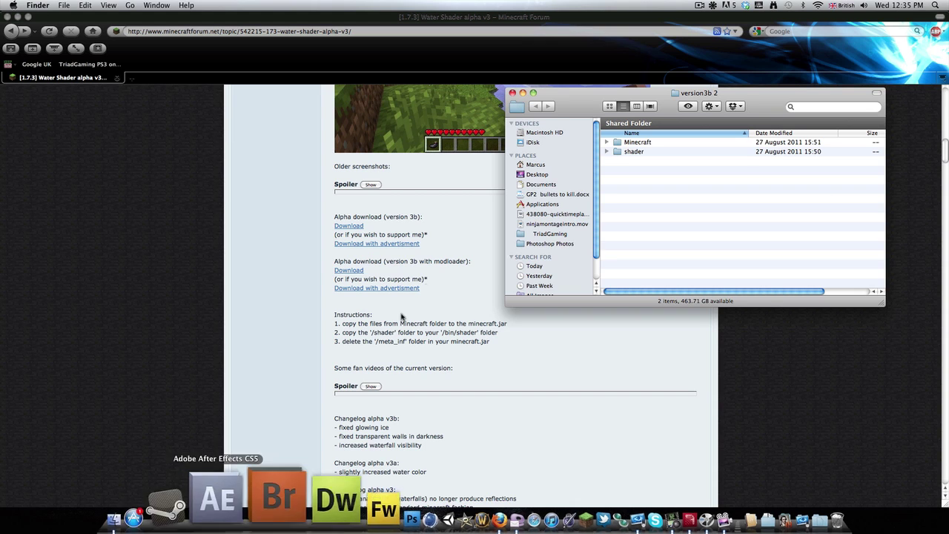
pyautogui.rightClick(217, 493)
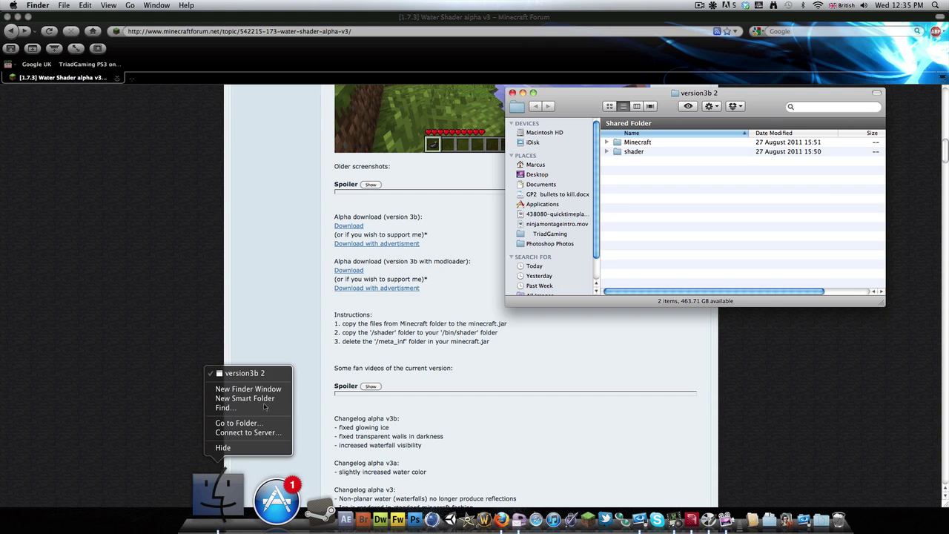
pyautogui.click(267, 390)
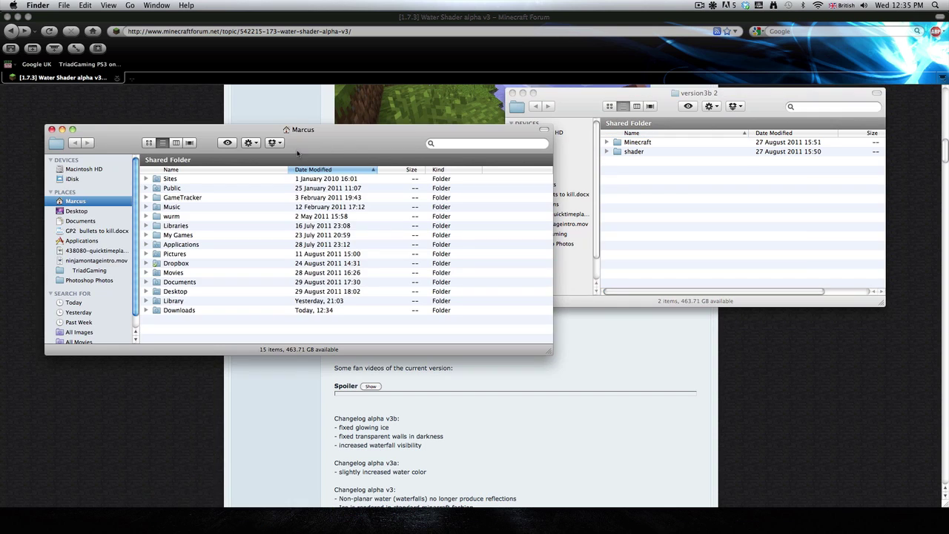
pyautogui.moveTo(331, 142); pyautogui.dragTo(309, 132)
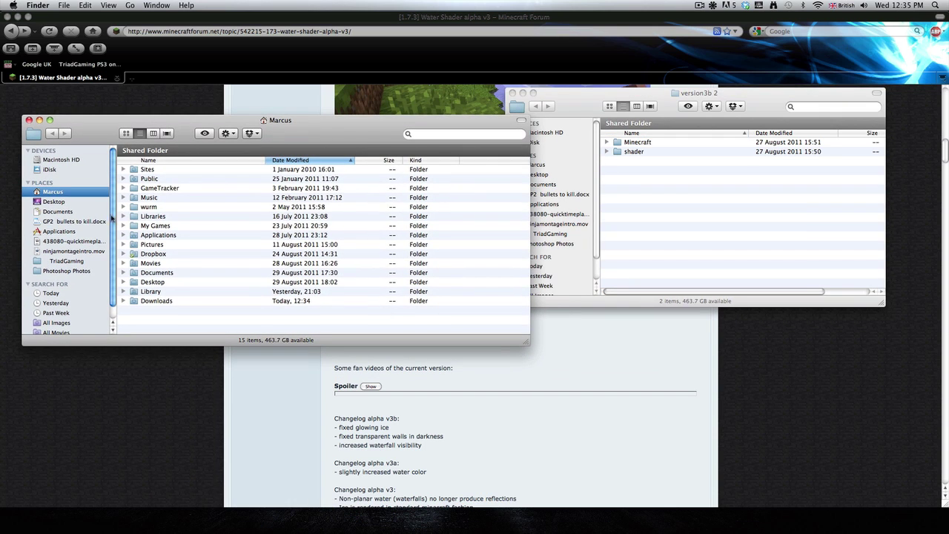
pyautogui.click(58, 160)
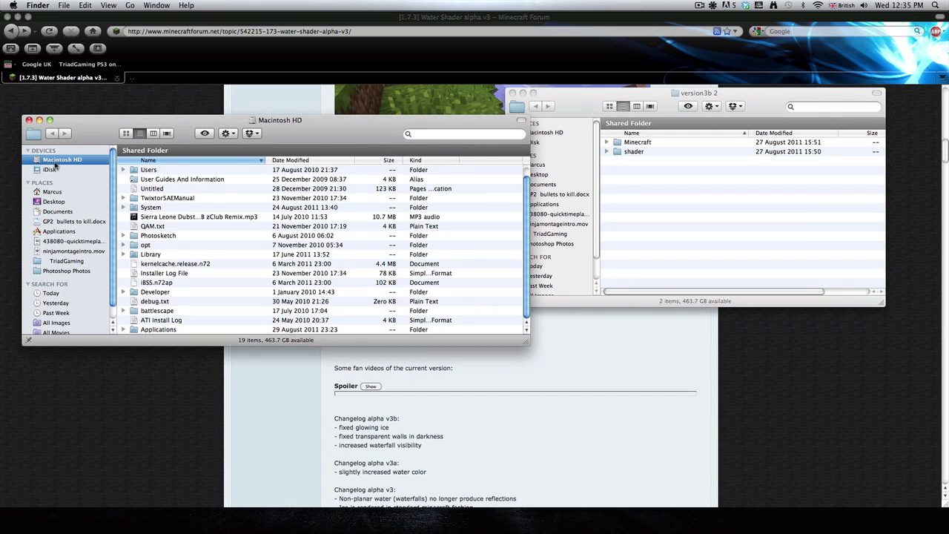
pyautogui.doubleClick(153, 170)
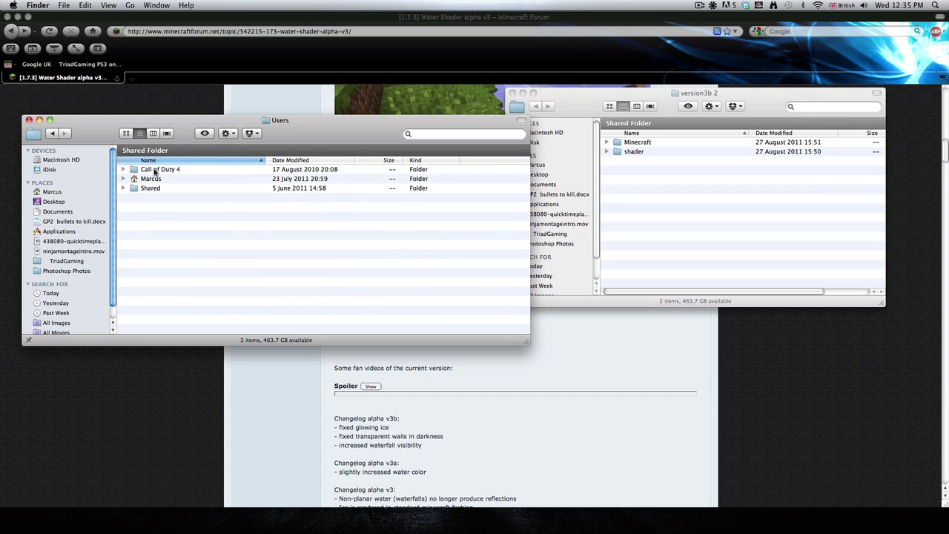
pyautogui.doubleClick(151, 178)
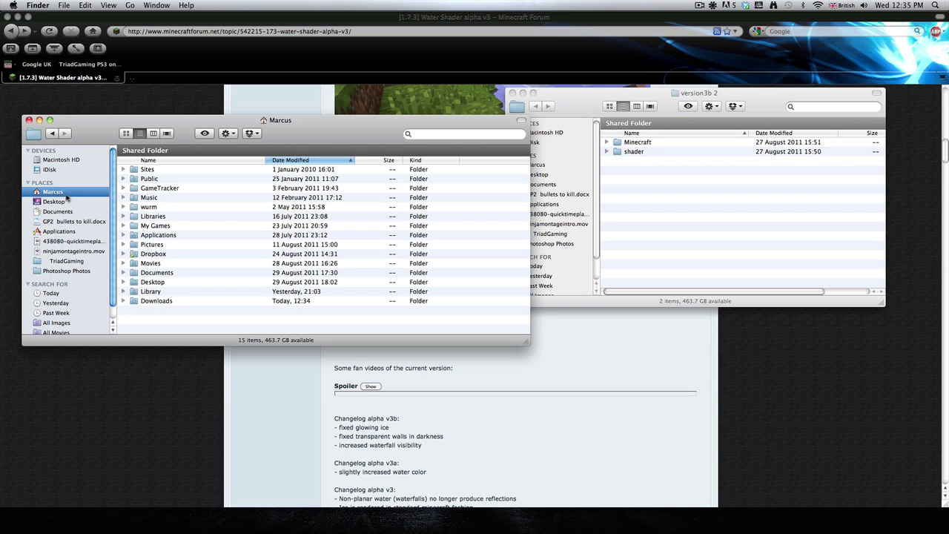
# Open the minecraft folder inside the home folder's Library/Application Support
pyautogui.doubleClick(151, 292)
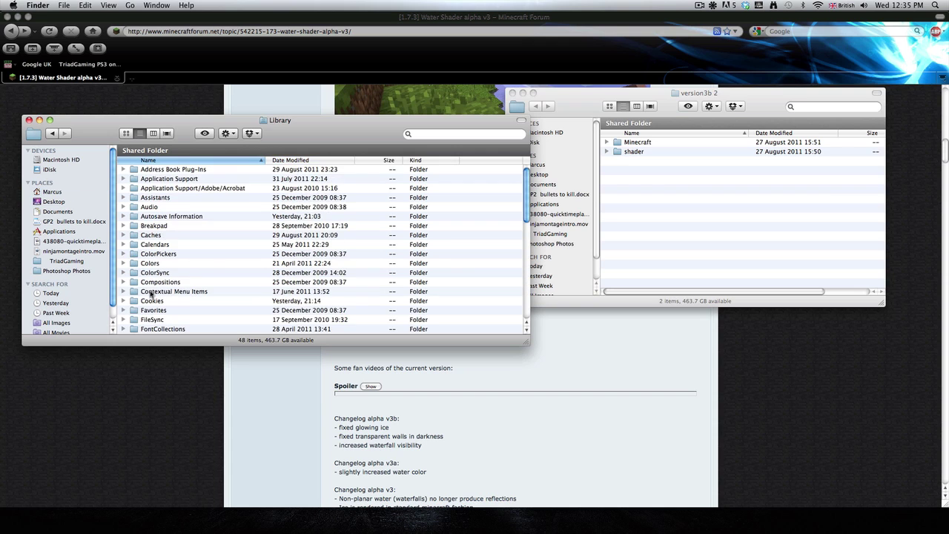
pyautogui.click(176, 182)
pyautogui.doubleClick(176, 180)
pyautogui.scroll(-15, 189, 274)
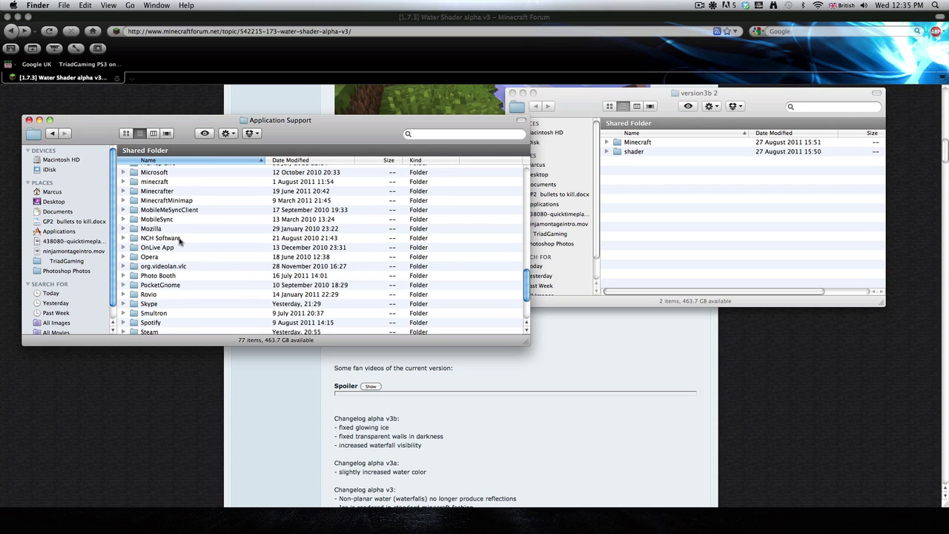
pyautogui.scroll(3, 178, 252)
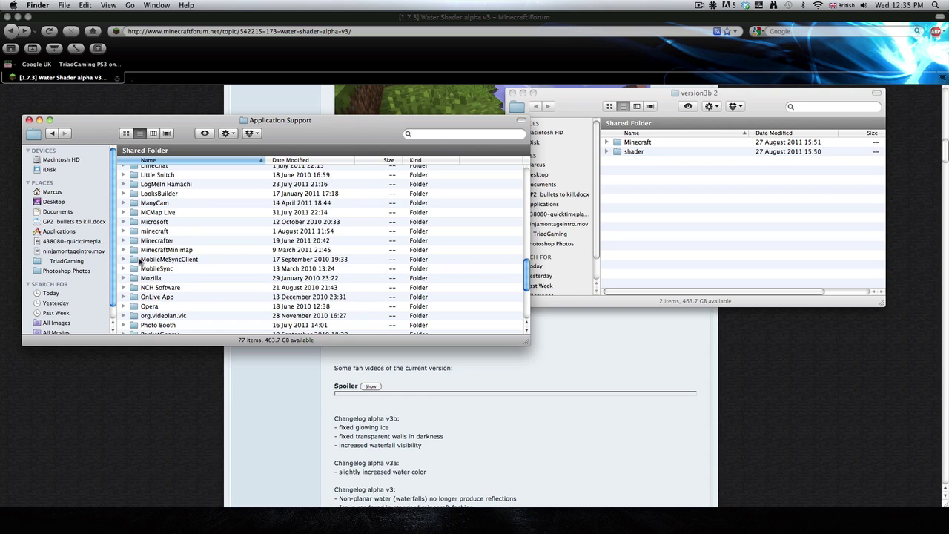
pyautogui.doubleClick(154, 231)
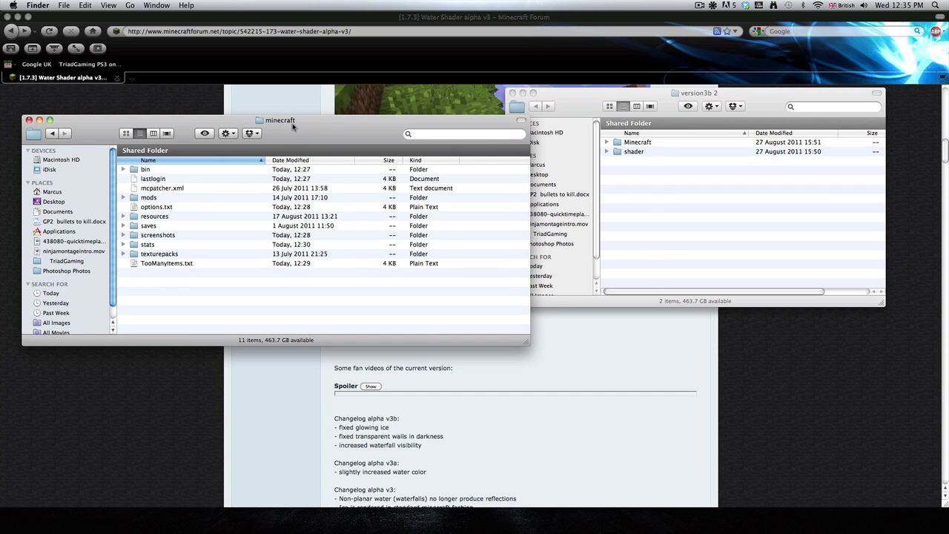
# Move the minecraft window slightly lower and bring the forum's installation instructions into view beneath it
pyautogui.moveTo(296, 128); pyautogui.dragTo(311, 149)
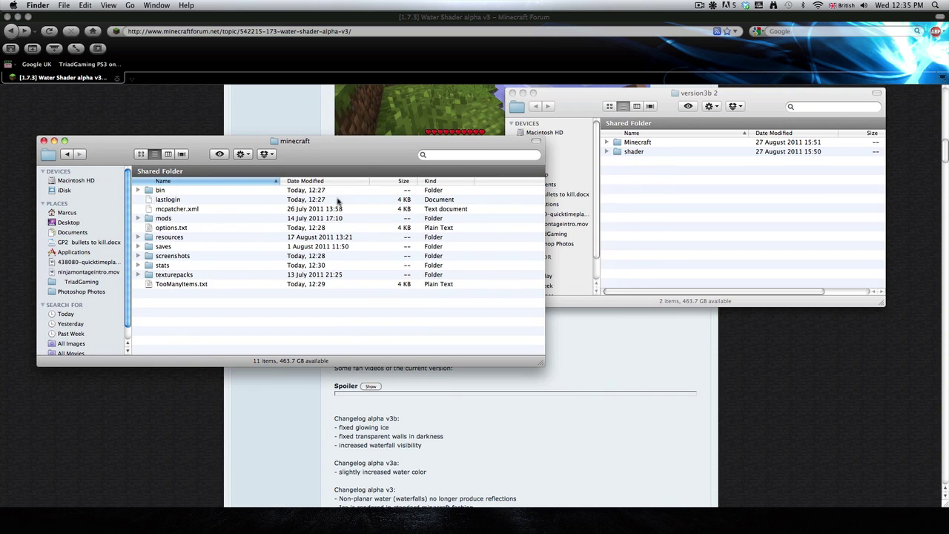
pyautogui.scroll(-2, 404, 475)
pyautogui.scroll(5, 404, 474)
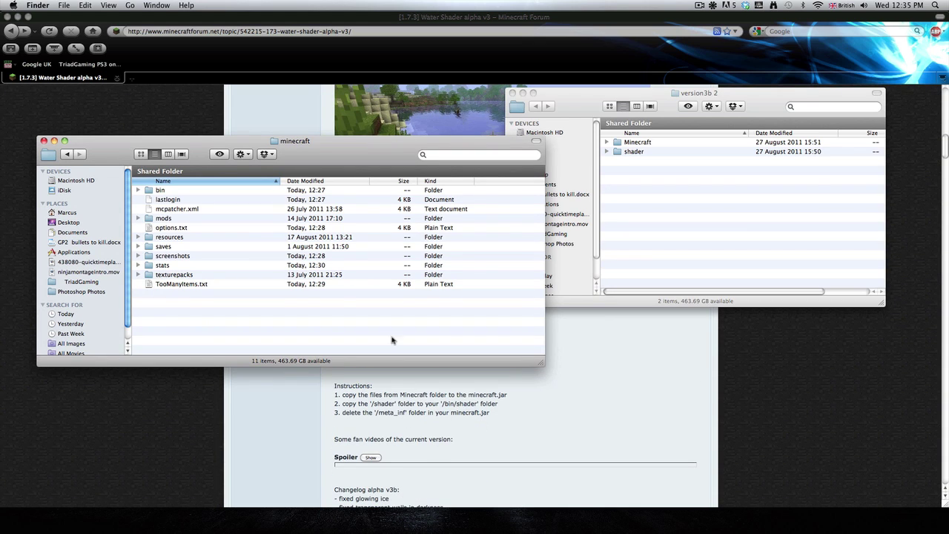
# Open the minecraft.jar folder inside the bin folder and look through its class files
pyautogui.doubleClick(150, 191)
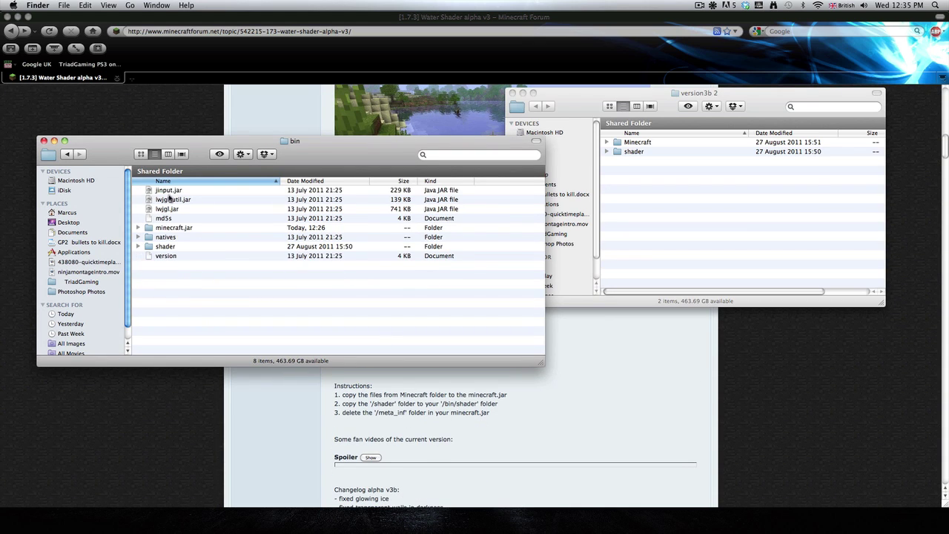
pyautogui.click(168, 230)
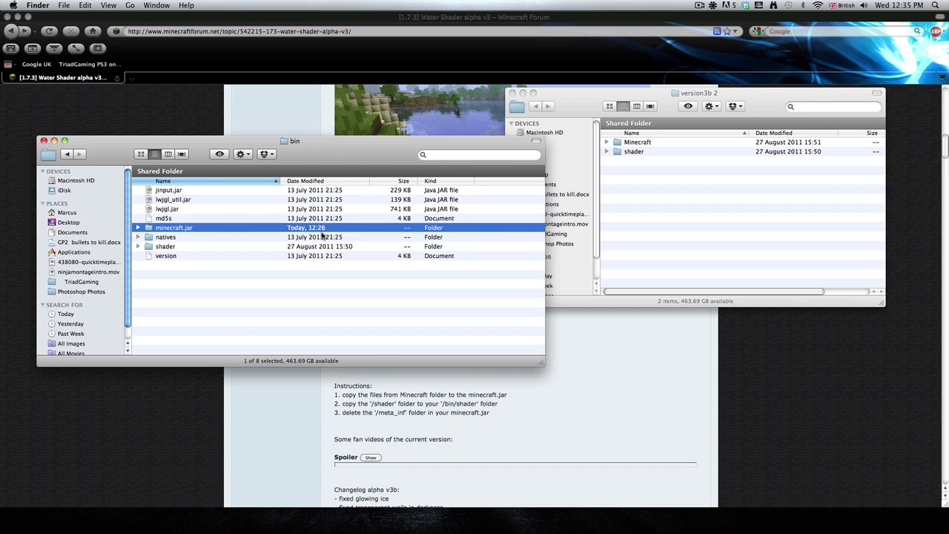
pyautogui.click(277, 302)
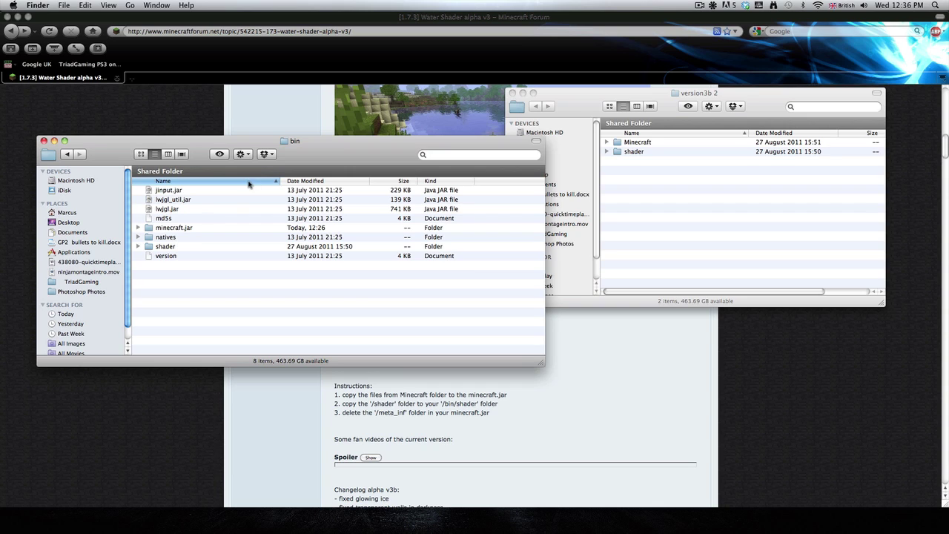
pyautogui.click(177, 230)
pyautogui.doubleClick(176, 230)
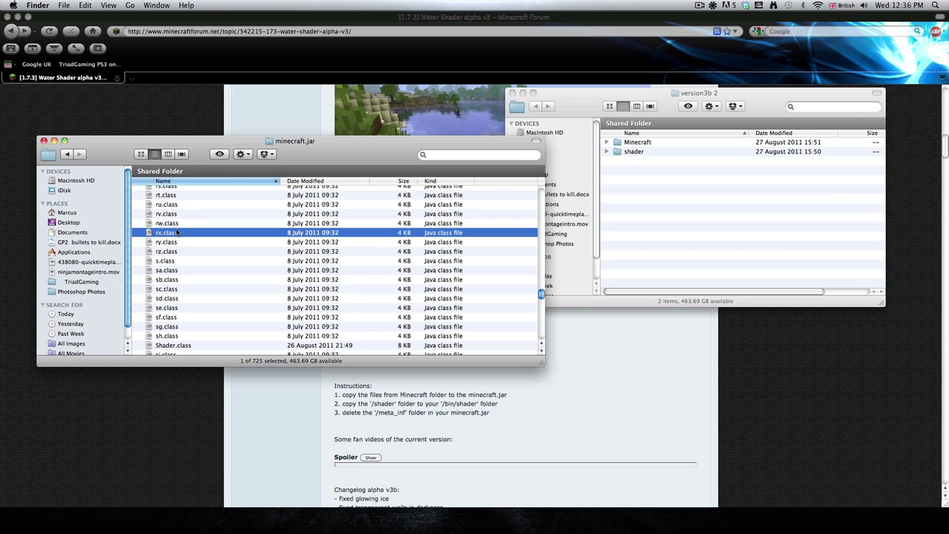
pyautogui.scroll(-10, 370, 226)
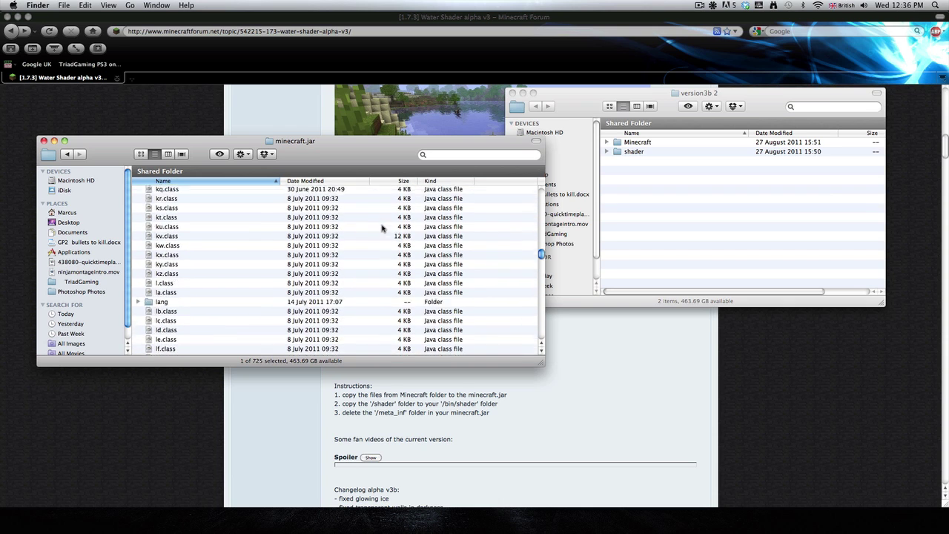
pyautogui.scroll(5, 382, 228)
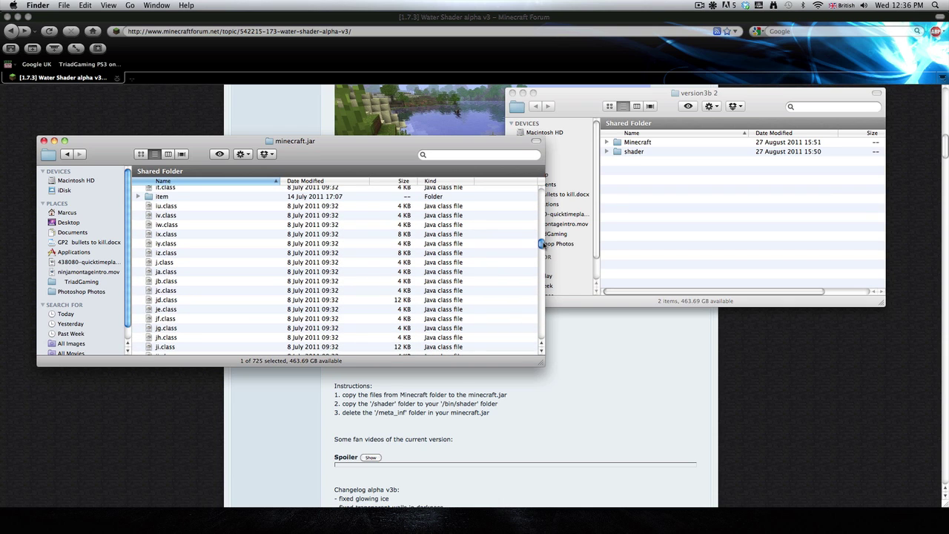
pyautogui.moveTo(542, 245); pyautogui.dragTo(542, 334)
# Move all five class files from version3b 2's Minecraft folder into minecraft.jar, replacing every existing duplicate
pyautogui.click(651, 163)
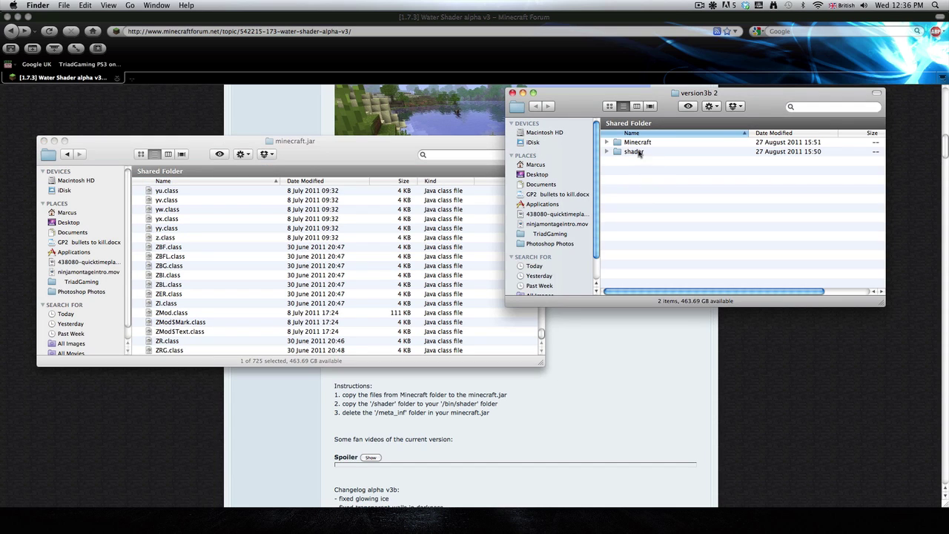
pyautogui.doubleClick(628, 142)
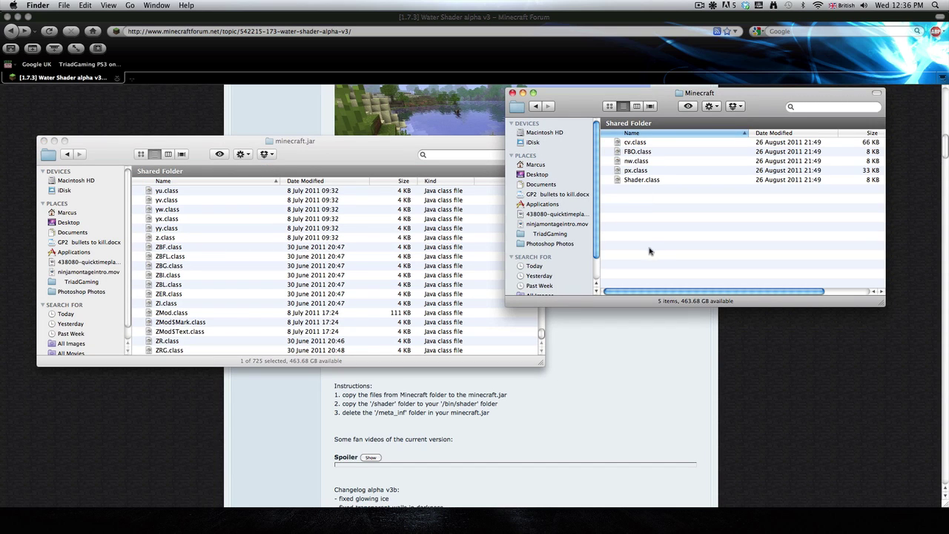
pyautogui.moveTo(650, 252); pyautogui.dragTo(705, 141)
pyautogui.moveTo(656, 171); pyautogui.dragTo(347, 328)
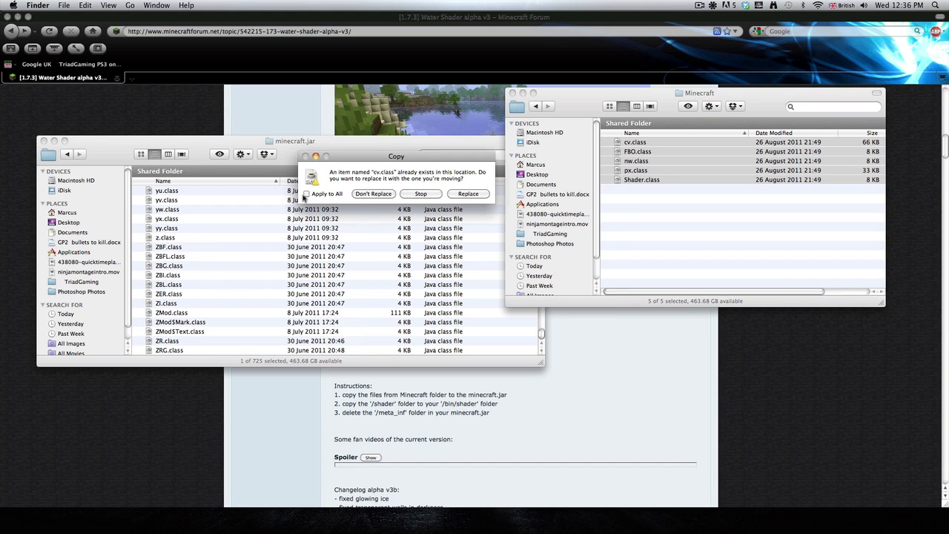
pyautogui.click(305, 194)
pyautogui.click(467, 194)
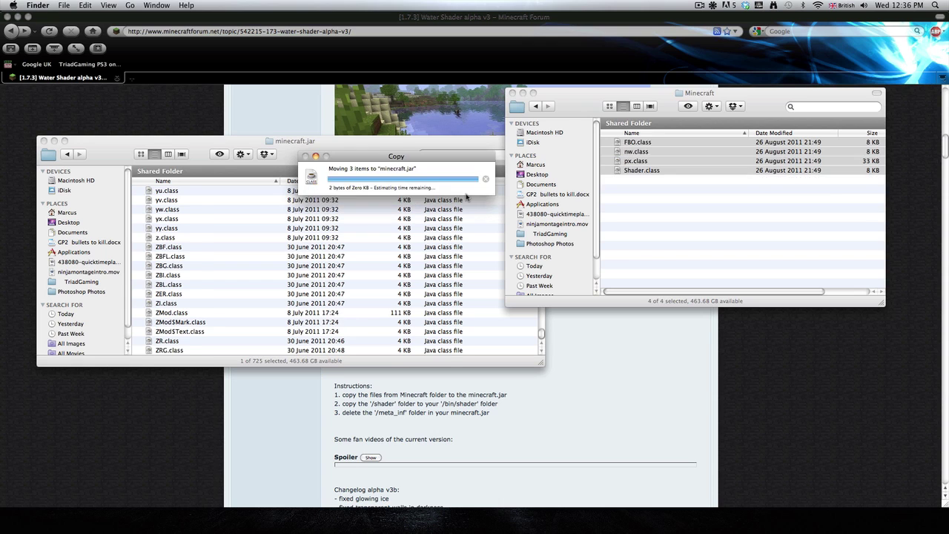
# Spread the two folder windows apart and return them to the bin and version3b 2 folders
pyautogui.moveTo(518, 104); pyautogui.dragTo(600, 103)
pyautogui.click(321, 150)
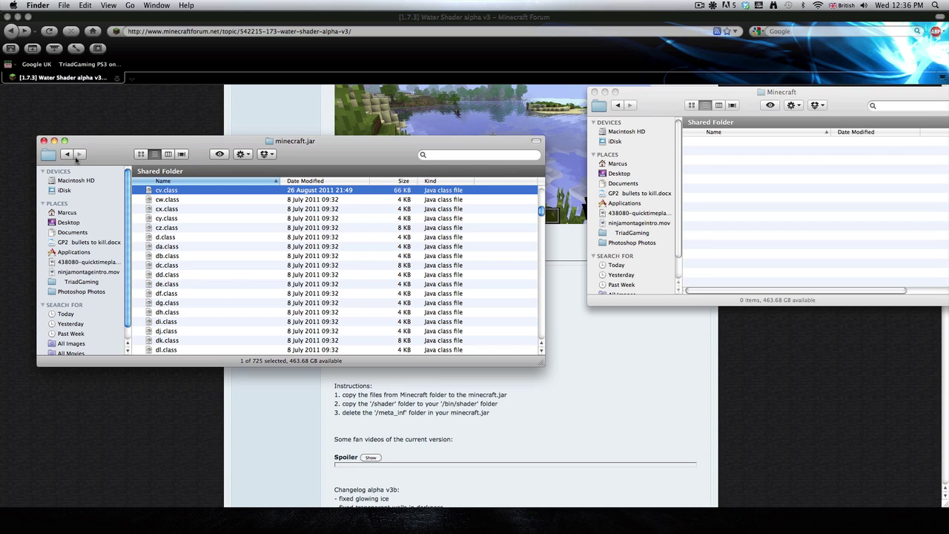
pyautogui.click(67, 154)
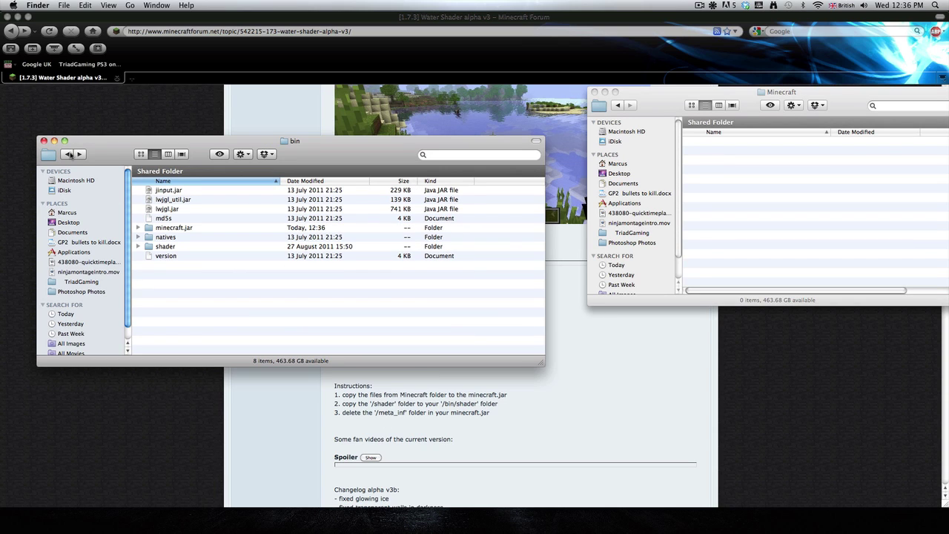
pyautogui.moveTo(333, 149); pyautogui.dragTo(358, 149)
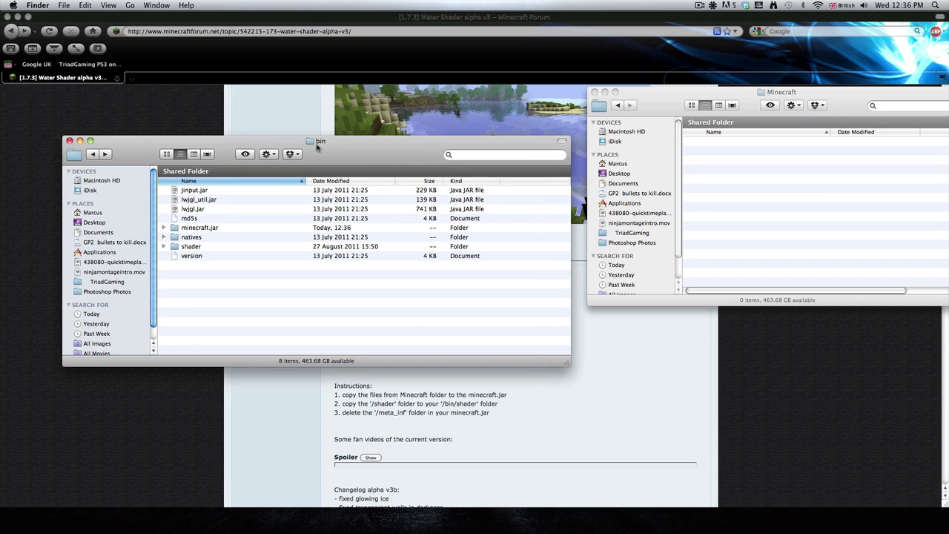
pyautogui.click(617, 106)
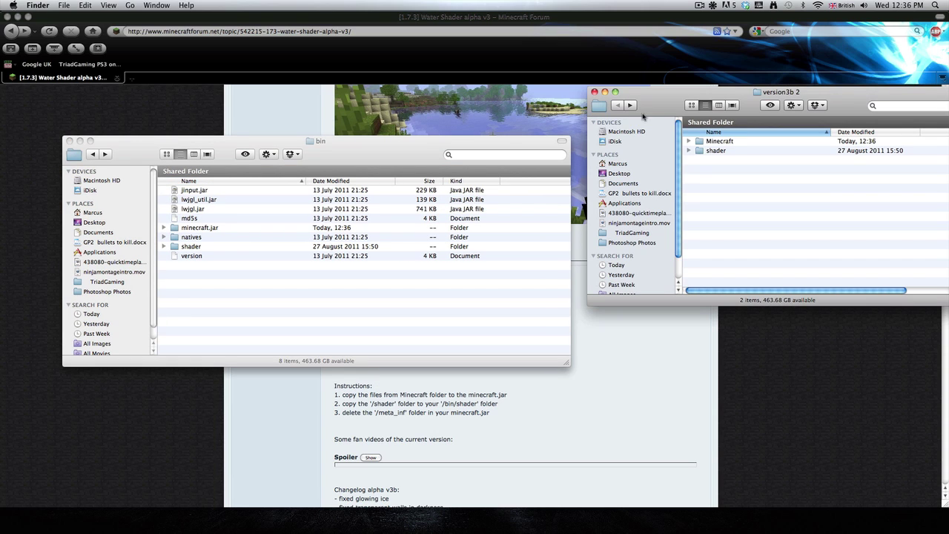
pyautogui.click(714, 150)
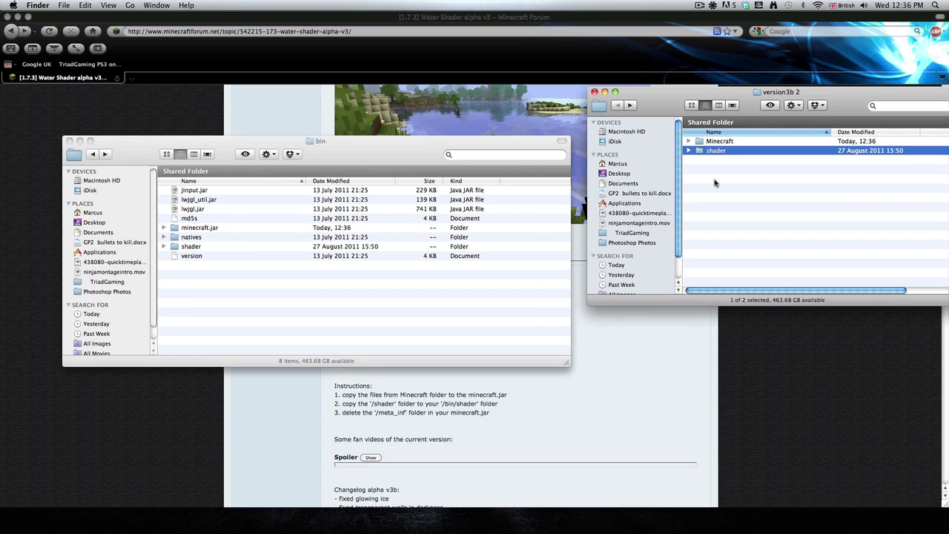
pyautogui.click(716, 182)
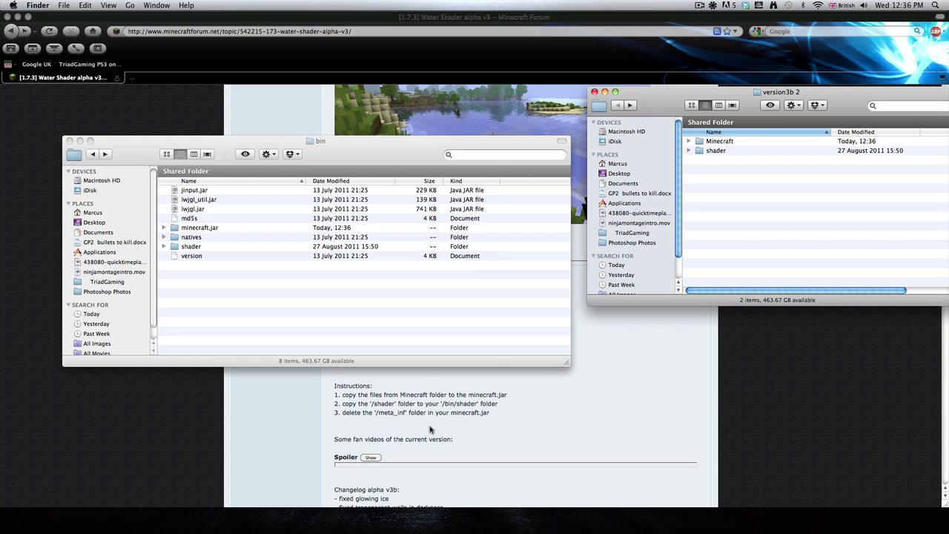
pyautogui.rightClick(240, 291)
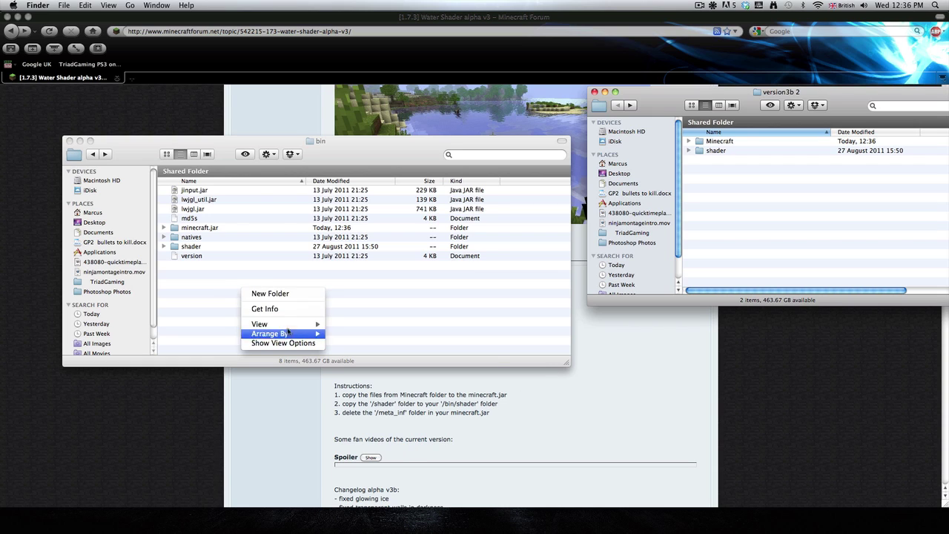
pyautogui.click(186, 298)
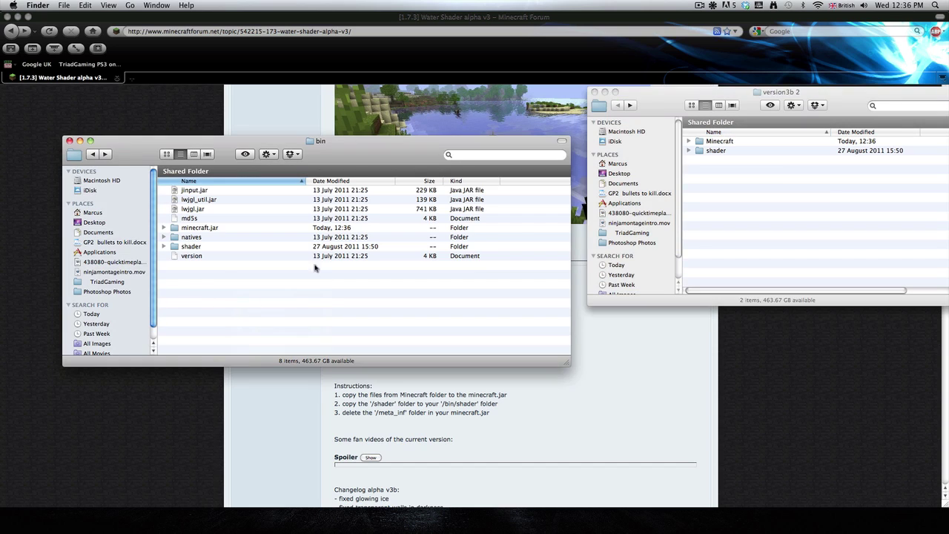
pyautogui.click(189, 247)
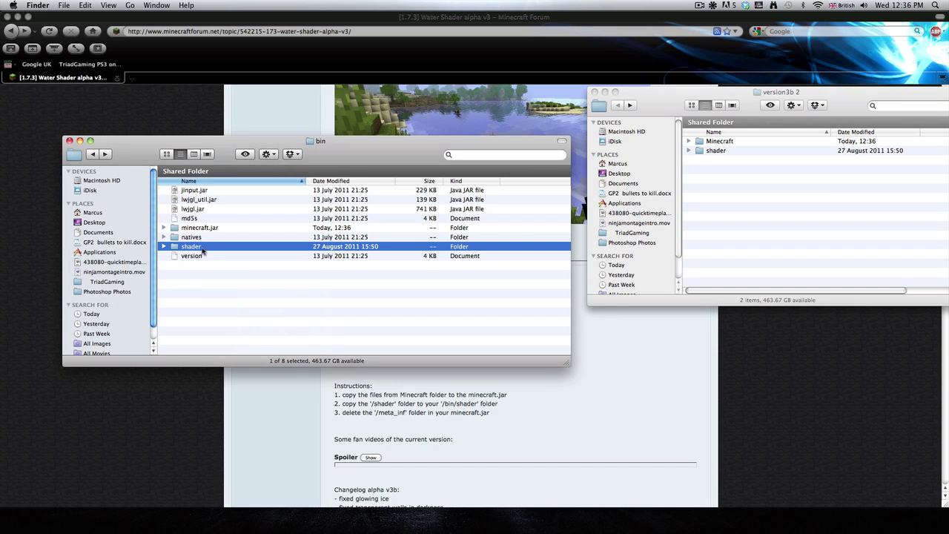
pyautogui.click(724, 169)
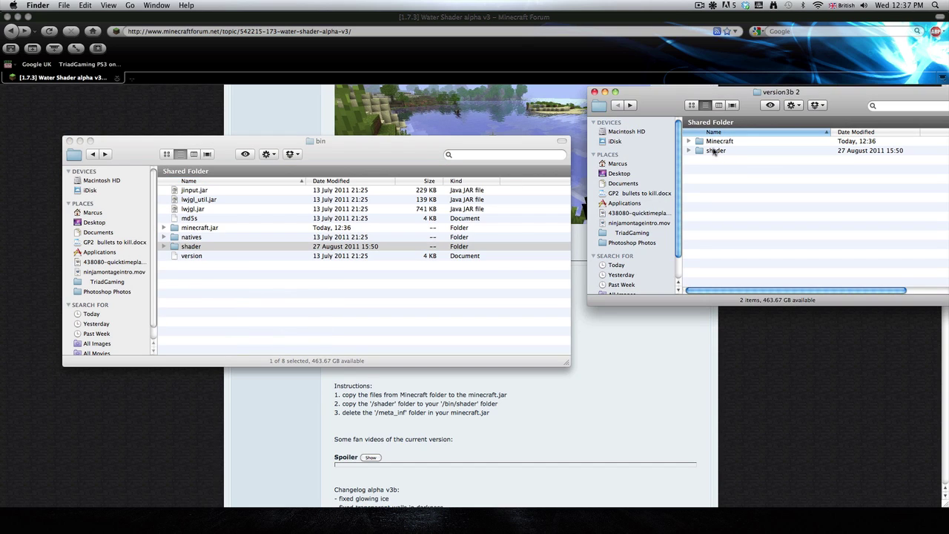
pyautogui.click(197, 249)
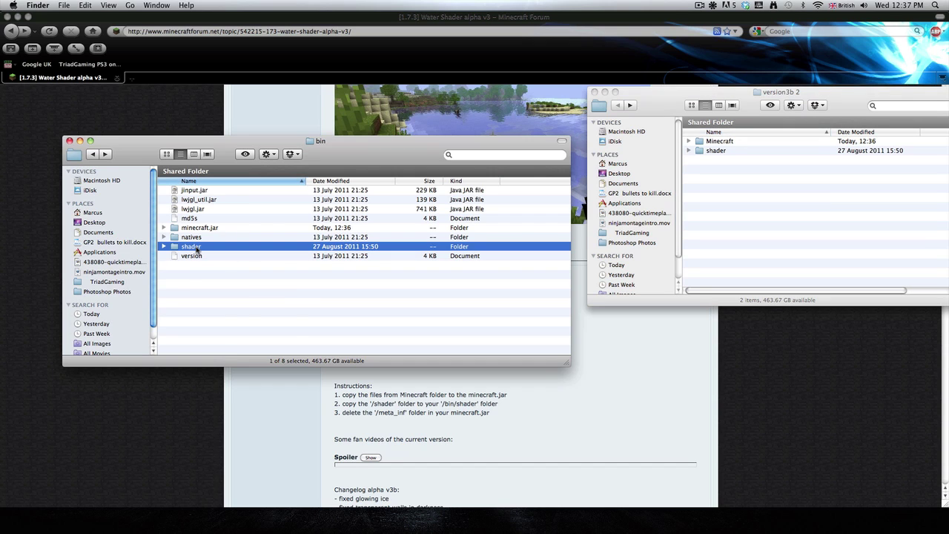
pyautogui.rightClick(198, 249)
pyautogui.click(190, 283)
pyautogui.click(190, 282)
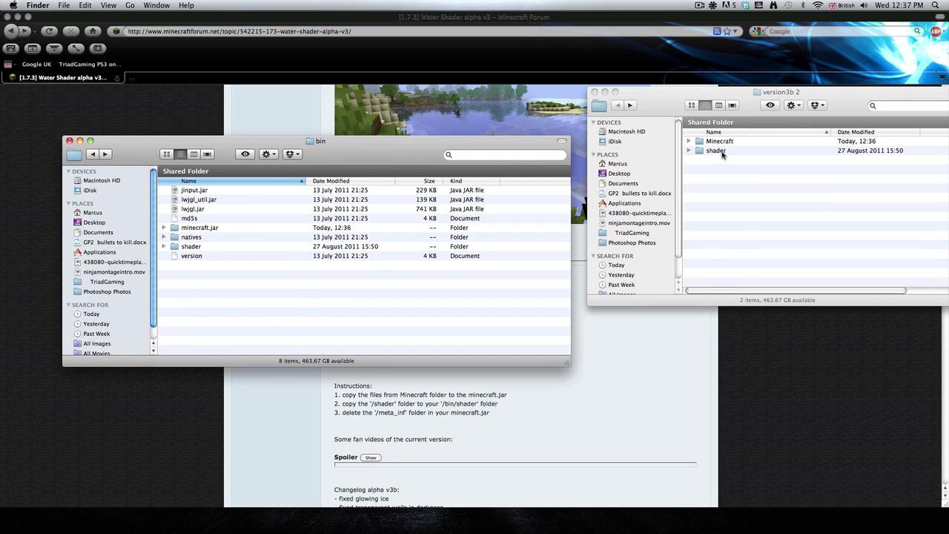
# Move the shader folder from version3b 2 into bin, replacing the existing one, and check its contents
pyautogui.moveTo(723, 155); pyautogui.dragTo(343, 300)
pyautogui.click(468, 193)
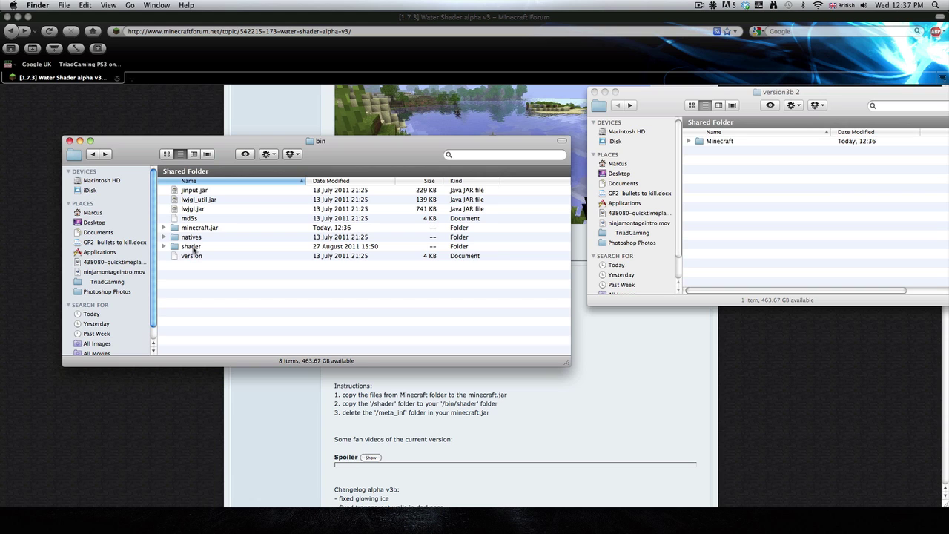
pyautogui.doubleClick(191, 246)
pyautogui.moveTo(226, 333); pyautogui.dragTo(247, 224)
pyautogui.click(237, 315)
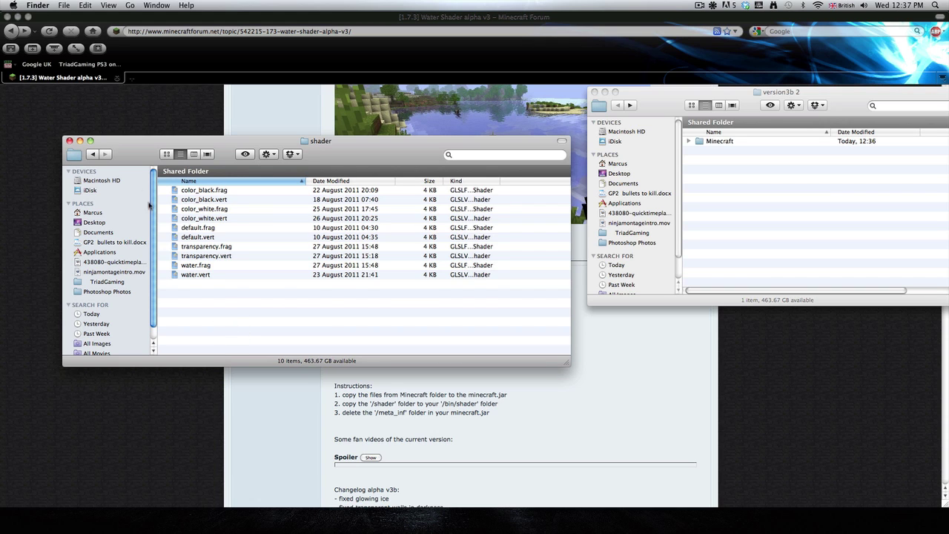
pyautogui.click(93, 154)
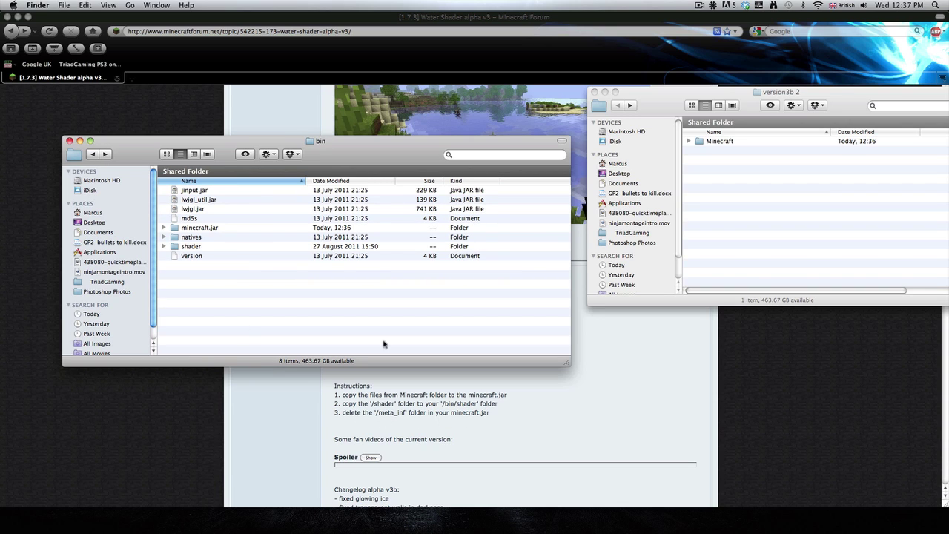
# Locate the META-INF folder inside minecraft.jar, examine its contents and return to minecraft.jar
pyautogui.doubleClick(205, 229)
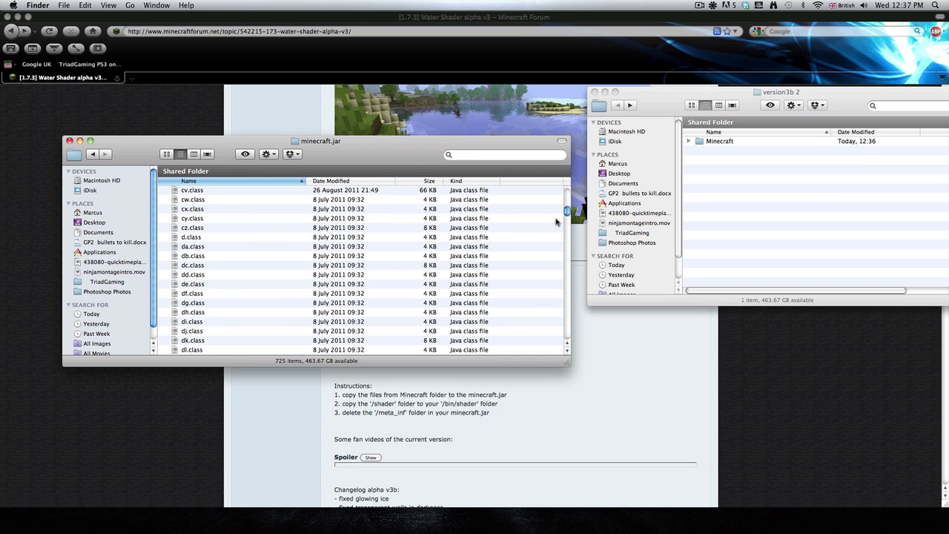
pyautogui.moveTo(566, 214); pyautogui.dragTo(567, 267)
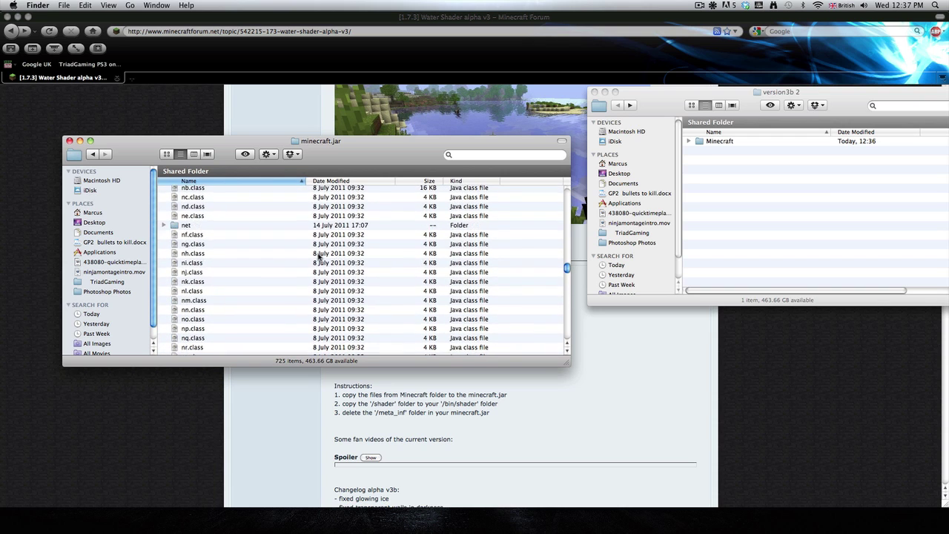
pyautogui.scroll(3, 319, 256)
pyautogui.scroll(6, 293, 266)
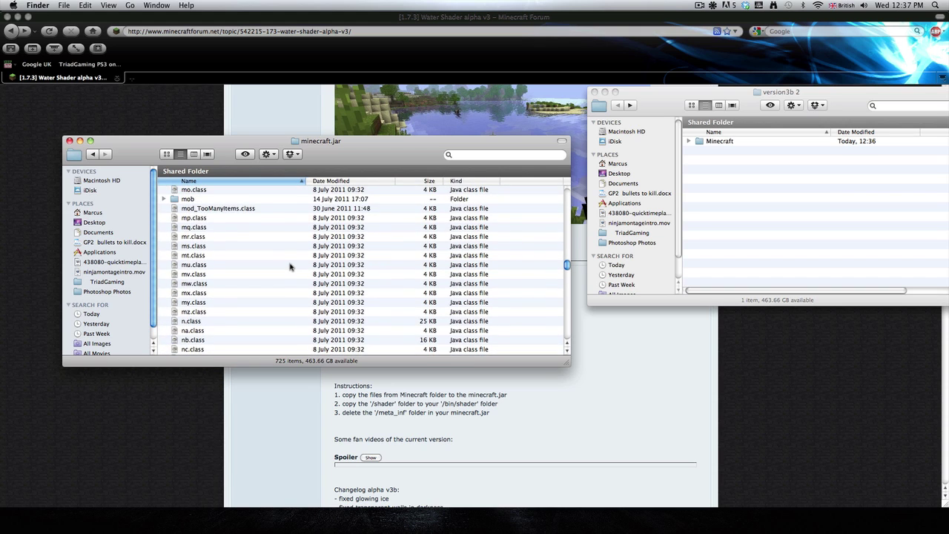
pyautogui.scroll(3, 211, 263)
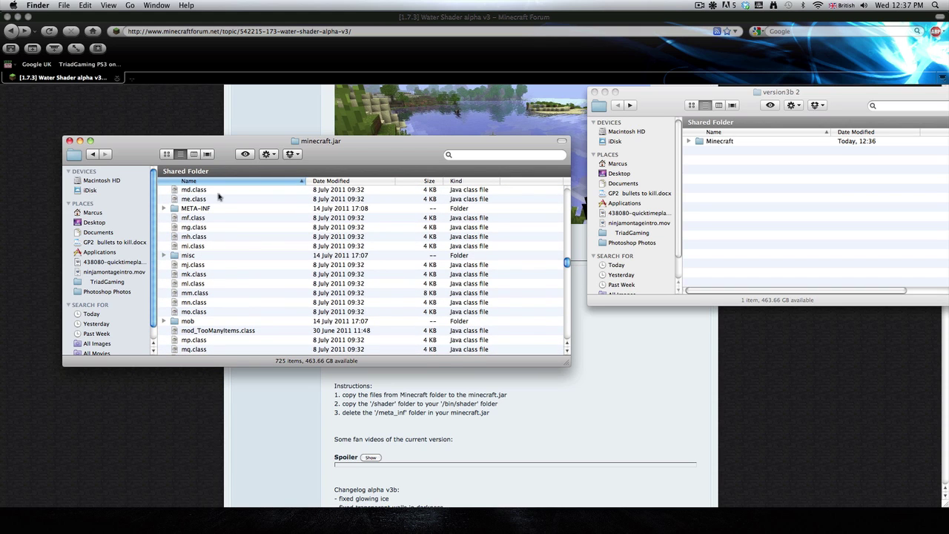
pyautogui.click(181, 216)
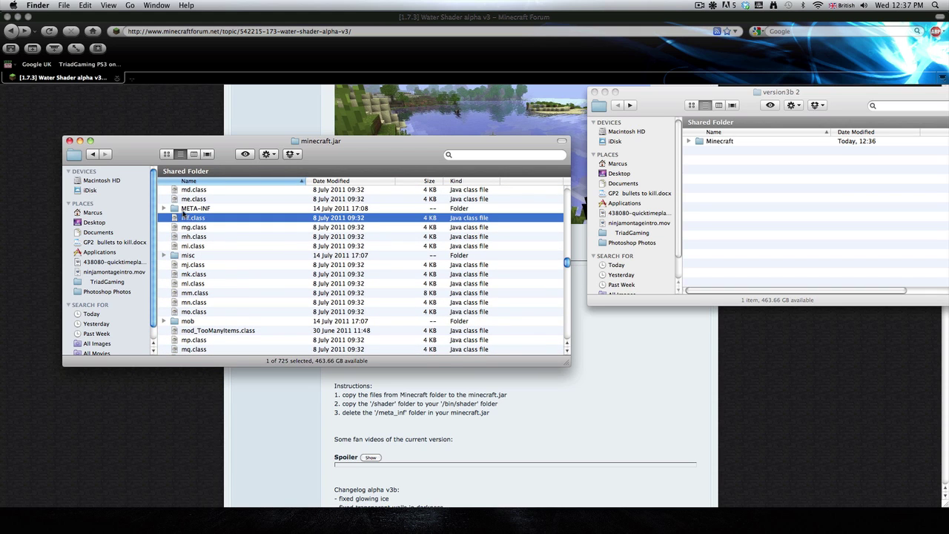
pyautogui.doubleClick(183, 210)
pyautogui.click(94, 155)
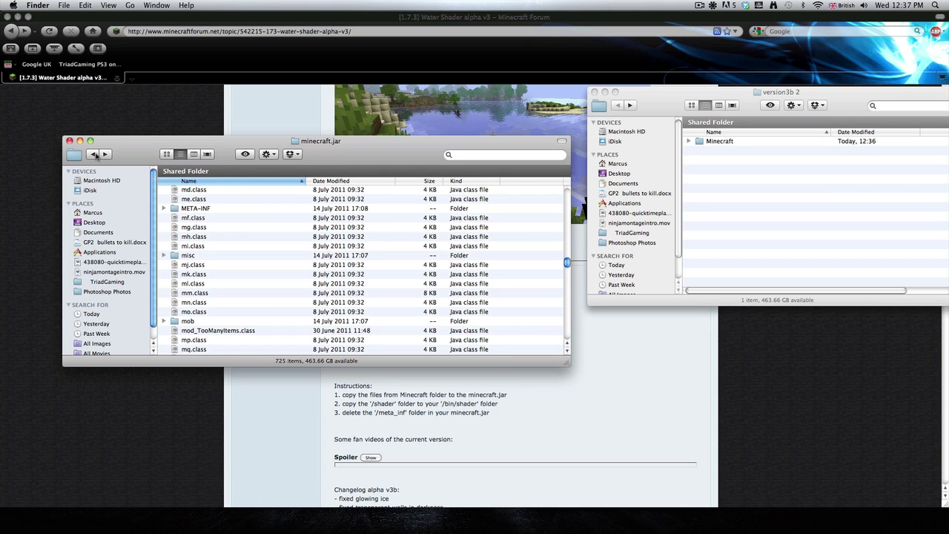
# Close both folder windows and start the Minecraft game
pyautogui.click(69, 141)
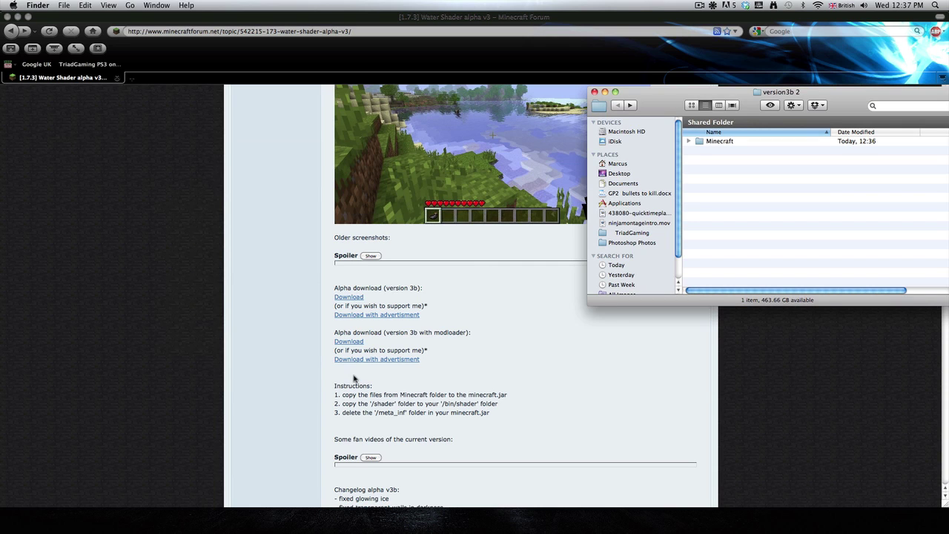
pyautogui.click(594, 92)
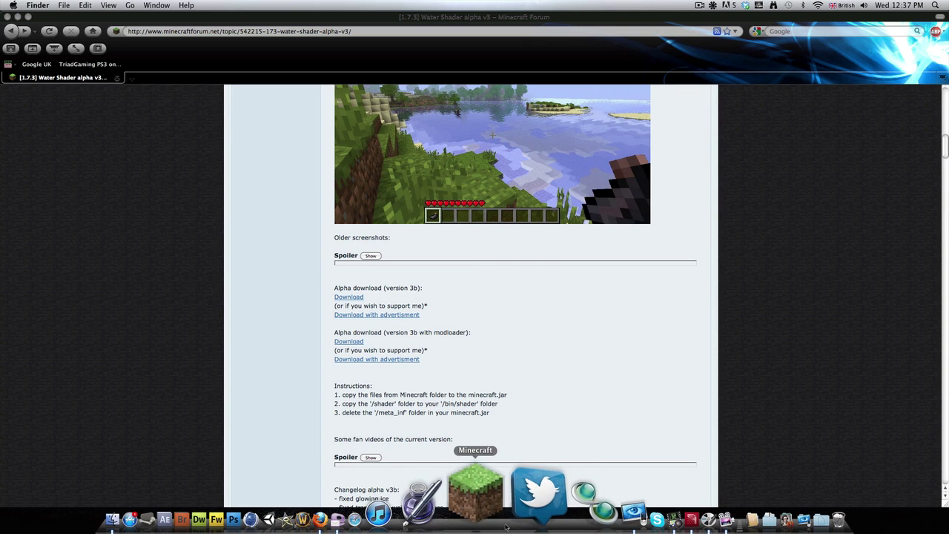
pyautogui.click(506, 526)
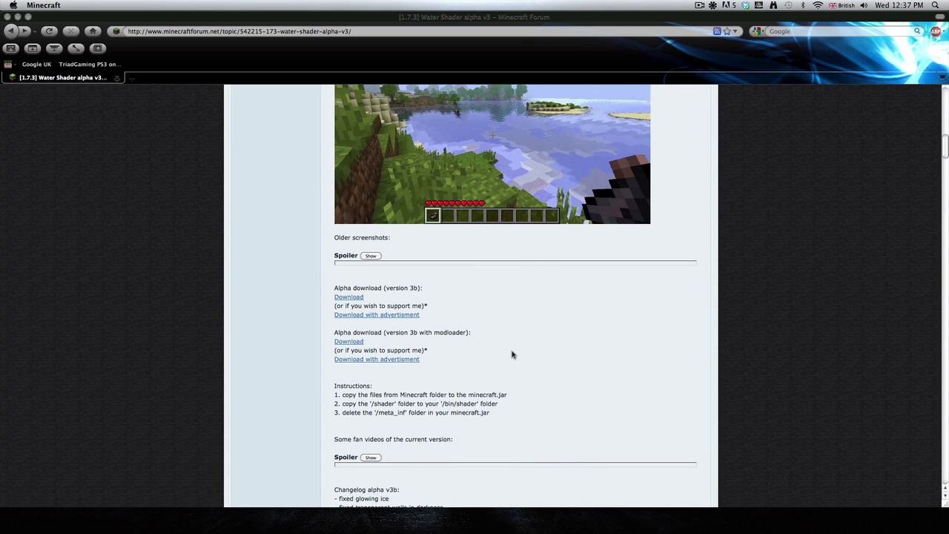
pyautogui.click(634, 373)
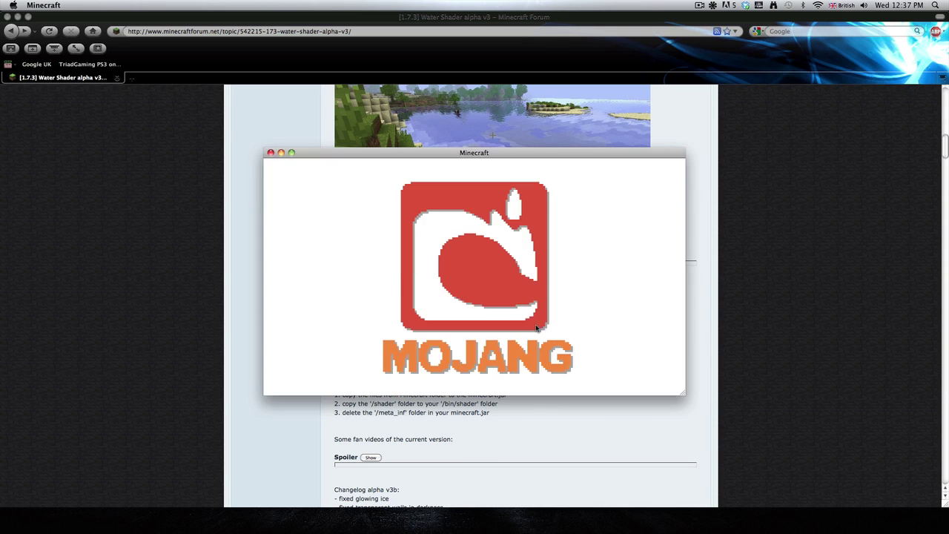
# Join the multiplayer server at 46.20.119.44:31365 and hide the in-game interface overlay
pyautogui.click(486, 299)
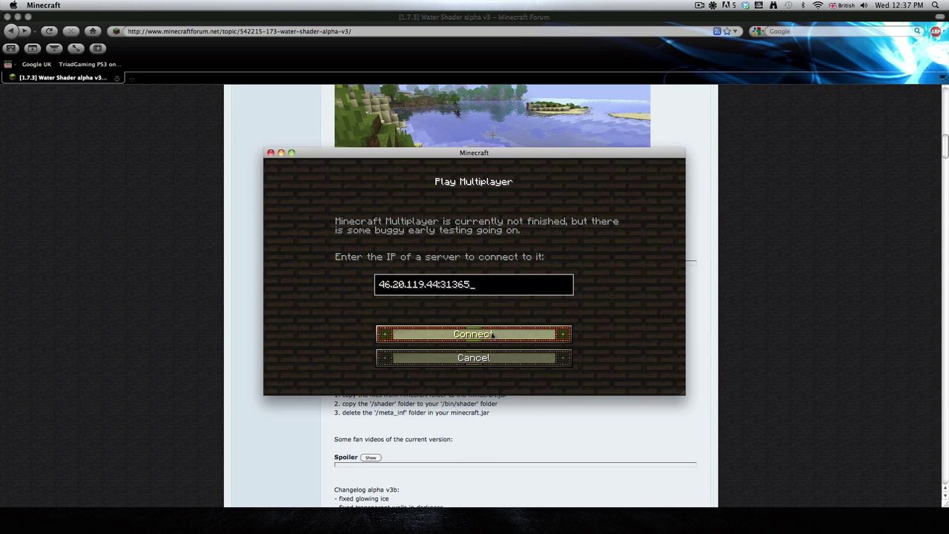
pyautogui.click(501, 335)
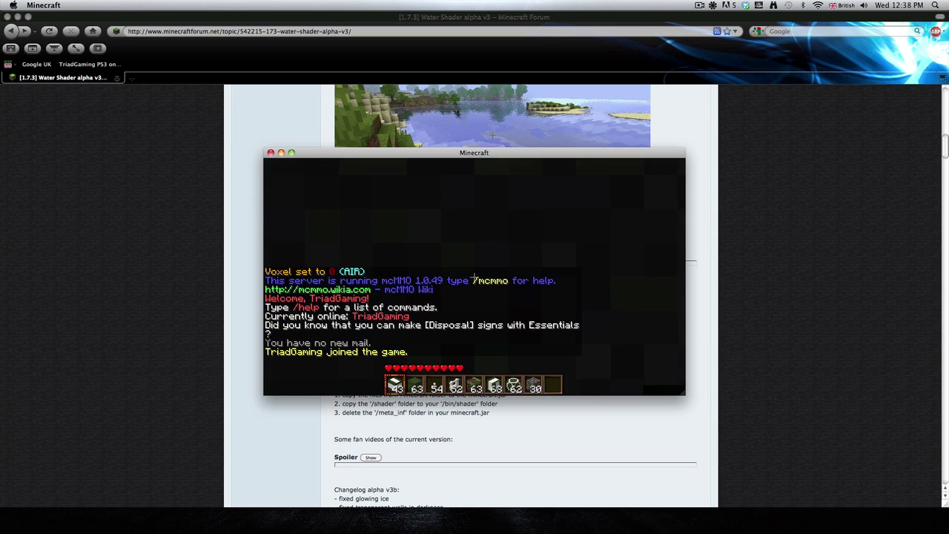
pyautogui.press('F1')
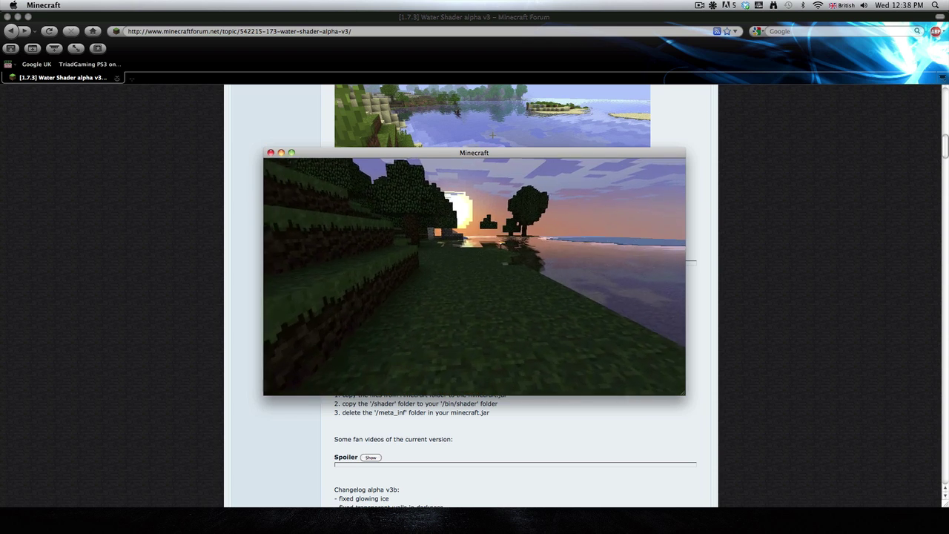
# Walk along the shoreline to inspect the water reflections, and switch the world to daylight with a time command
pyautogui.press('w')
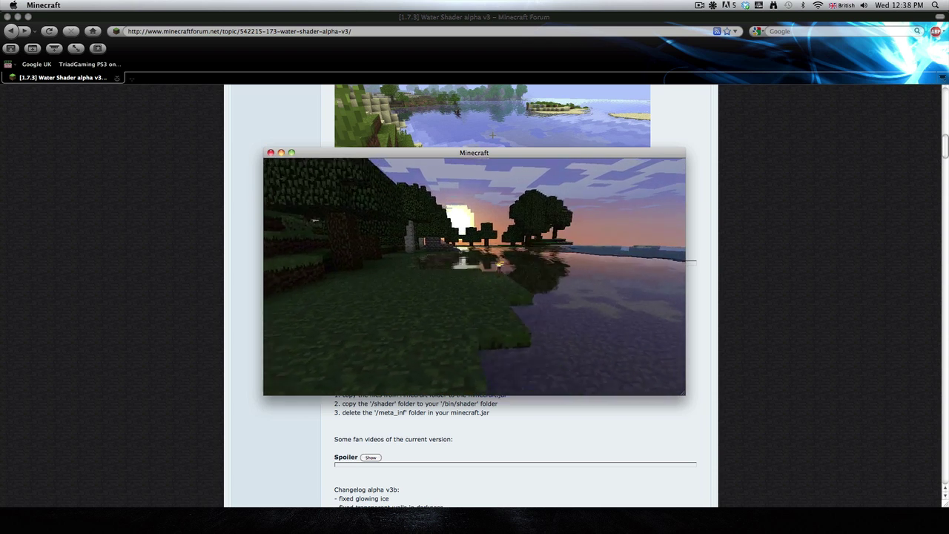
pyautogui.rightClick(474, 276)
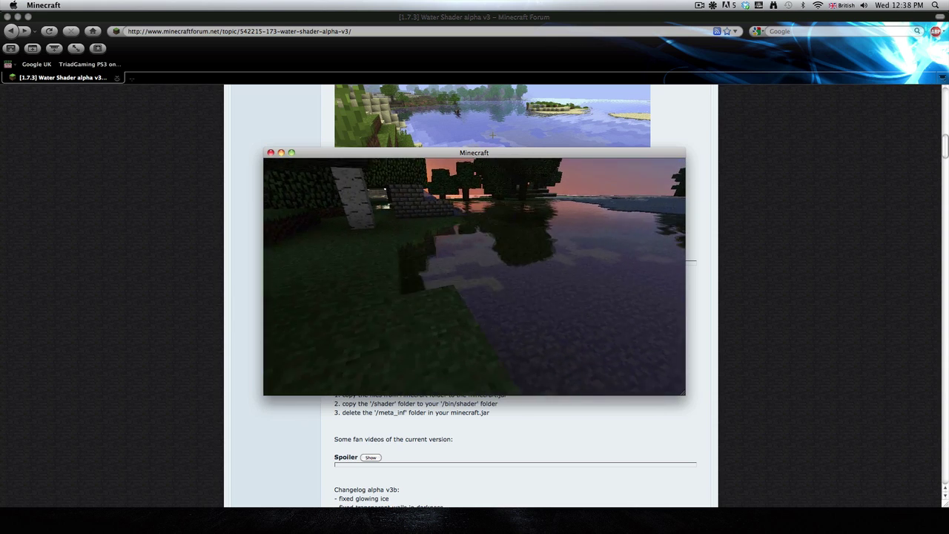
pyautogui.press('/')
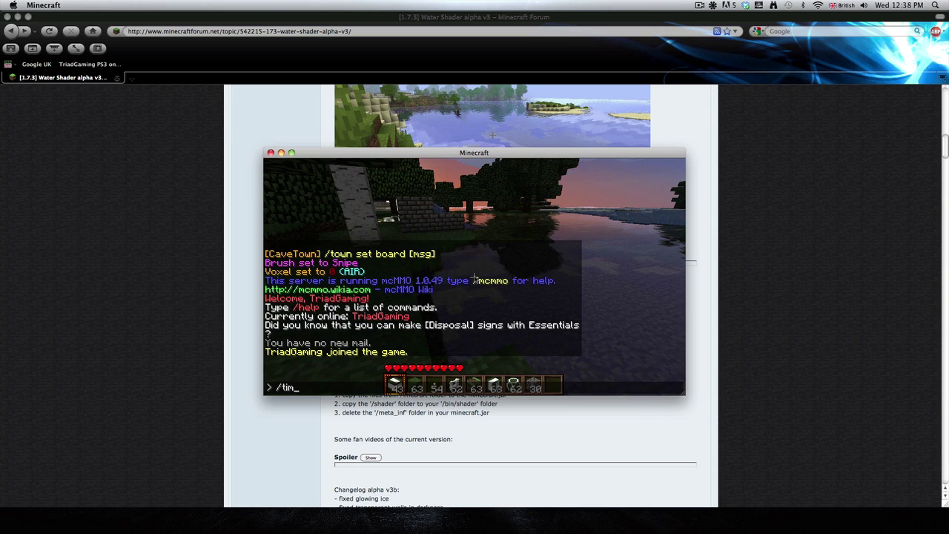
pyautogui.press('Return')
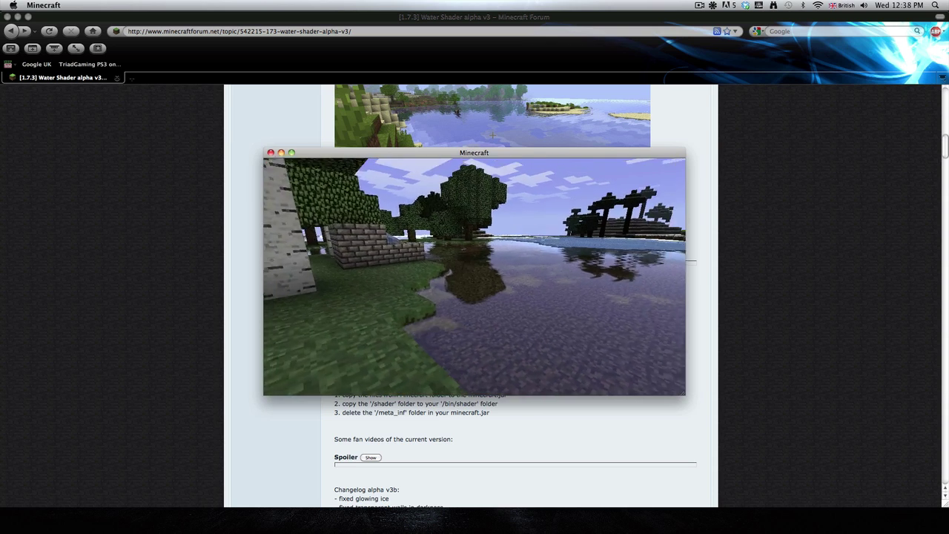